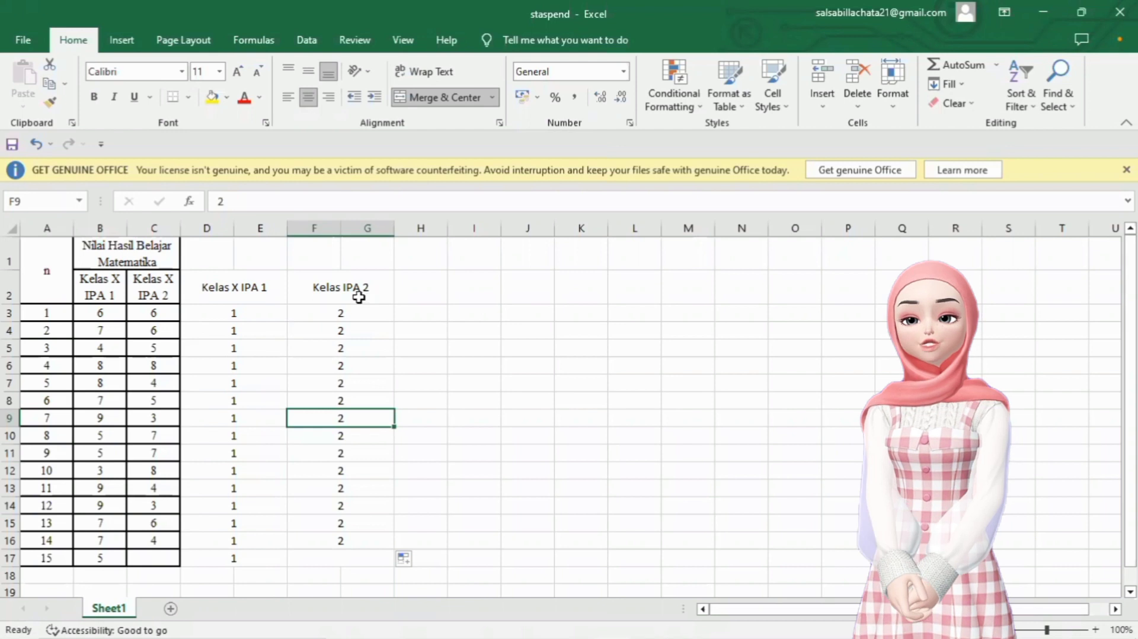
Correct the class header in cell F2 to read "Kelas X IPA 2"
click(345, 294)
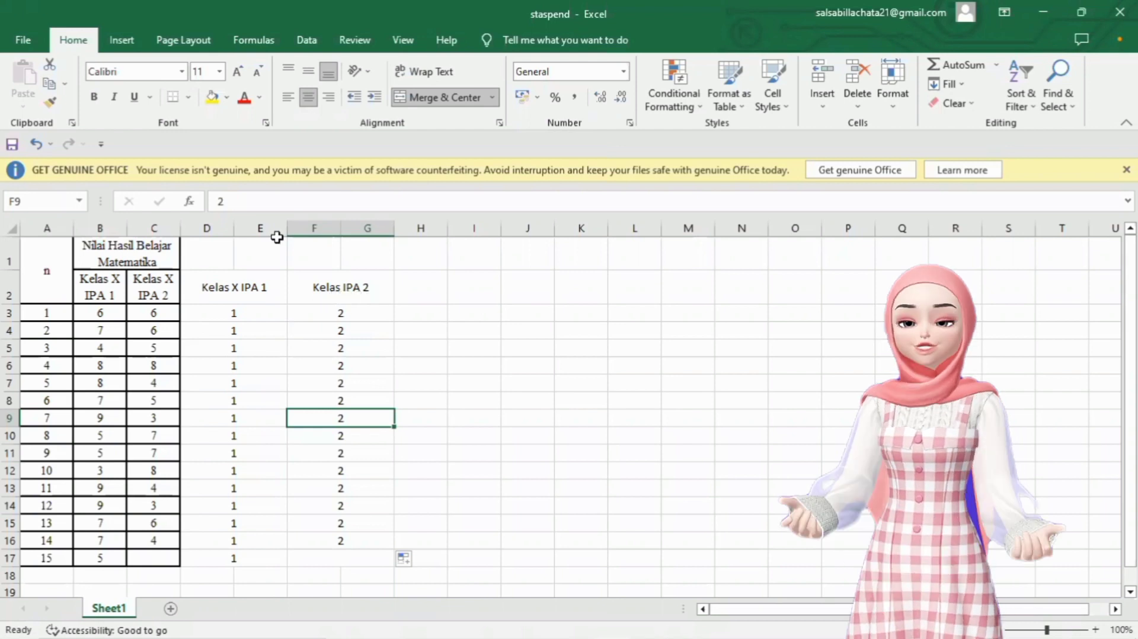
click(250, 203)
text(X)
Switch to the Untitled3 dataset in SPSS and define two variables named Nilai and Kelas
mouse_move(648, 620)
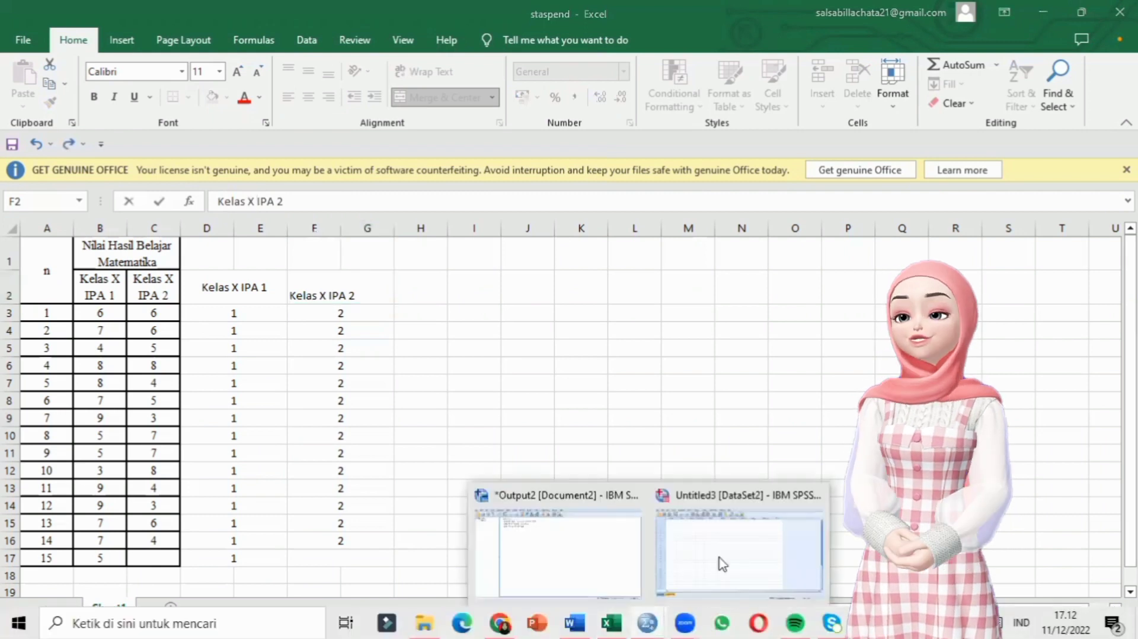
click(719, 561)
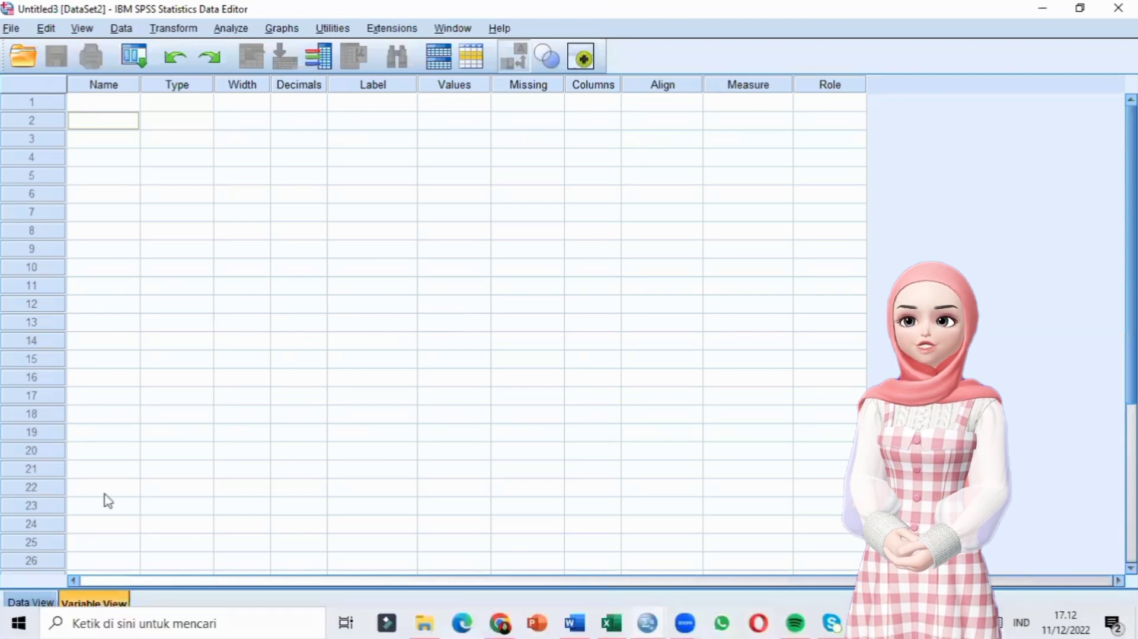
click(128, 107)
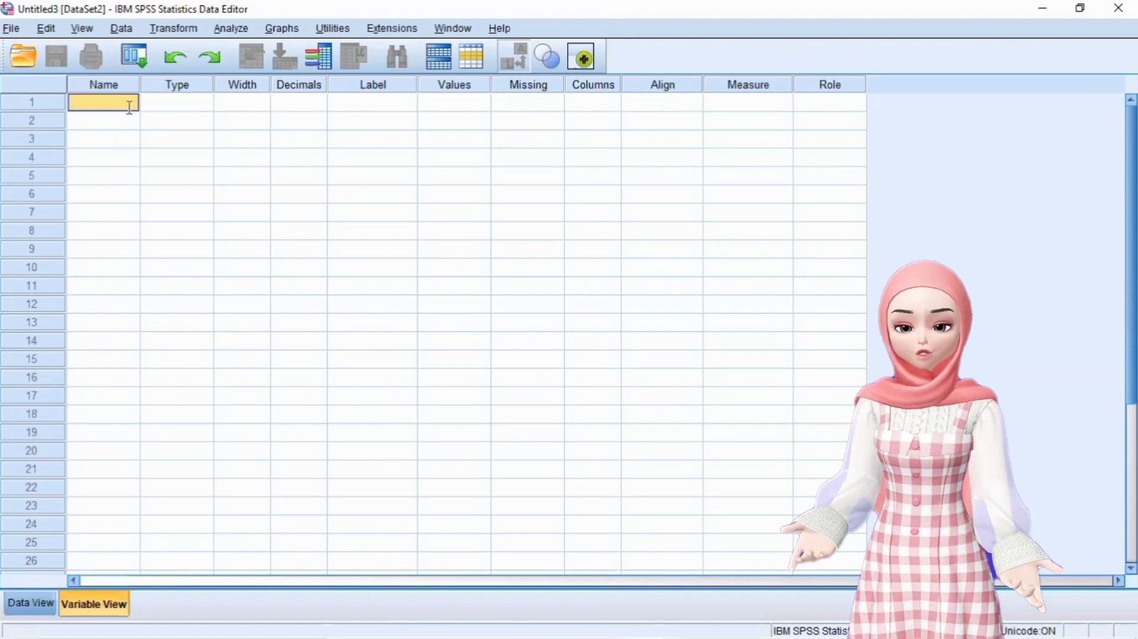
text(Nilai)
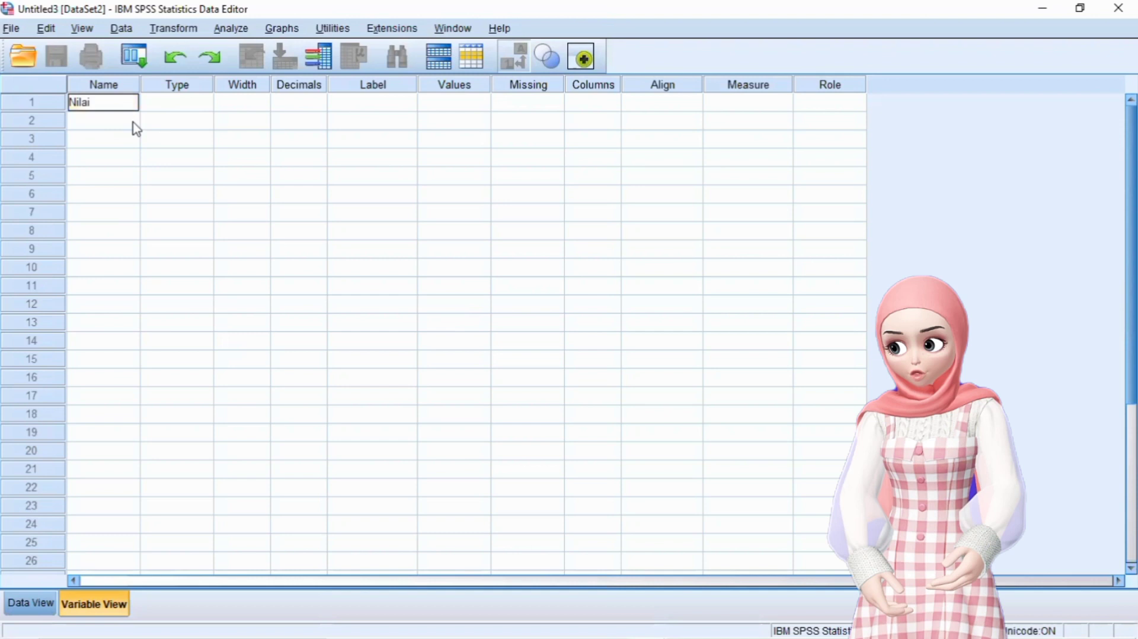
click(135, 123)
text(K)
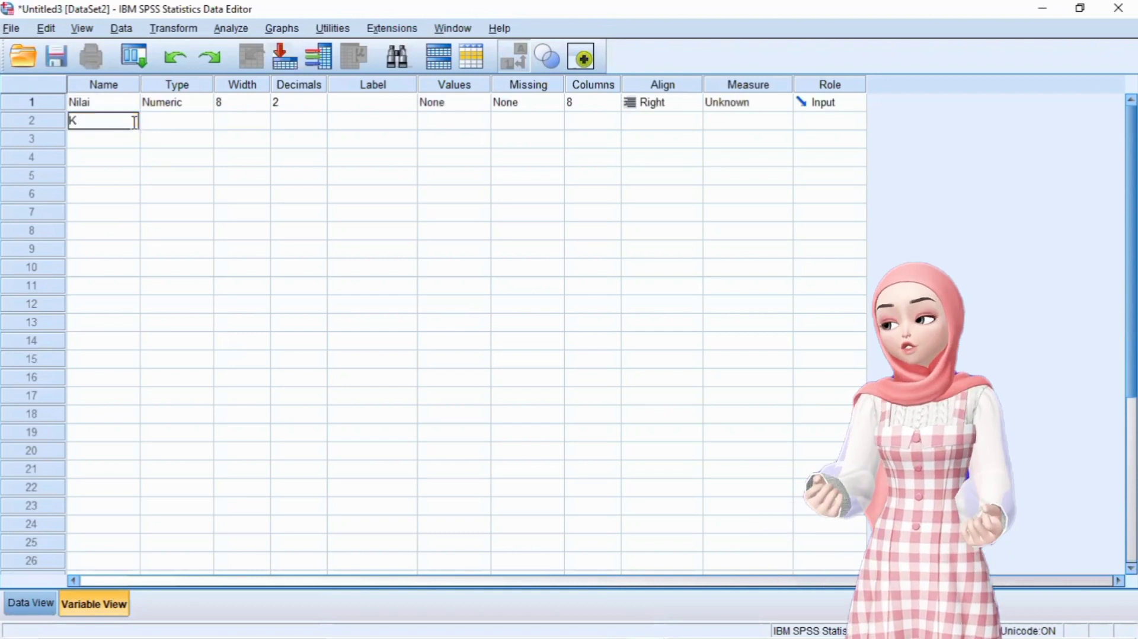
text(elas)
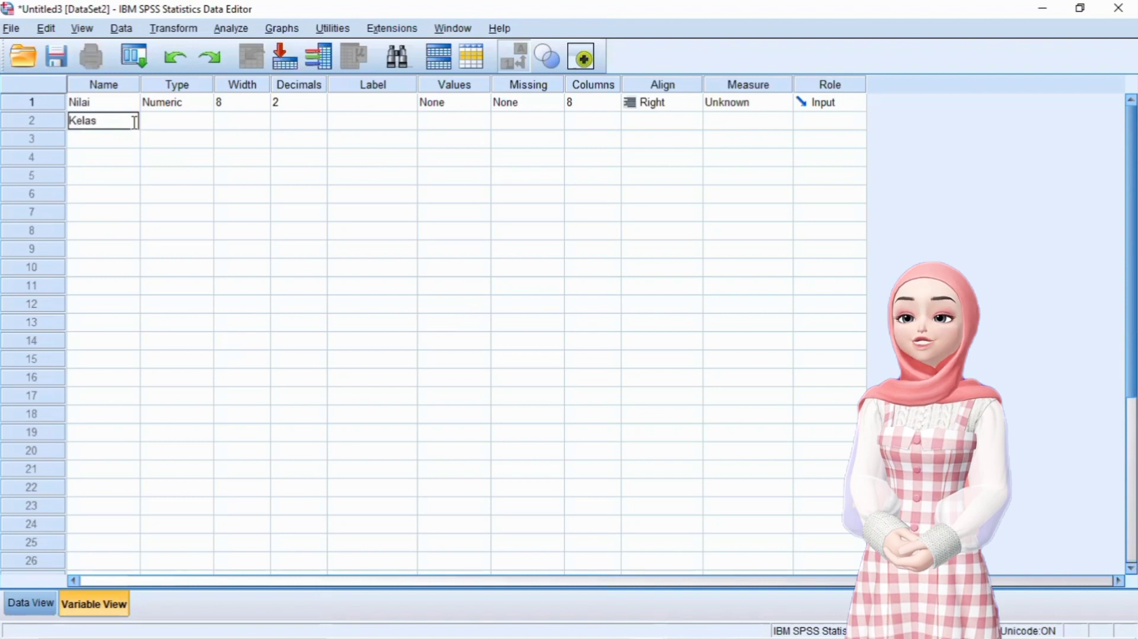
key(Return)
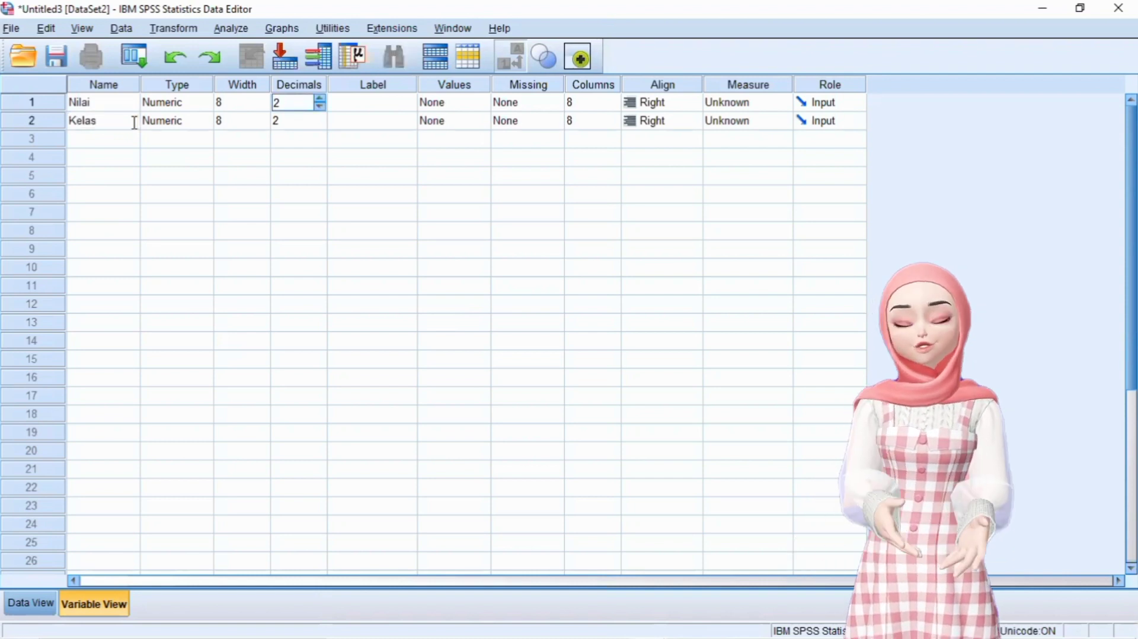
Set the decimals of both the Nilai and Kelas variables to 0
key(Return)
text(1)
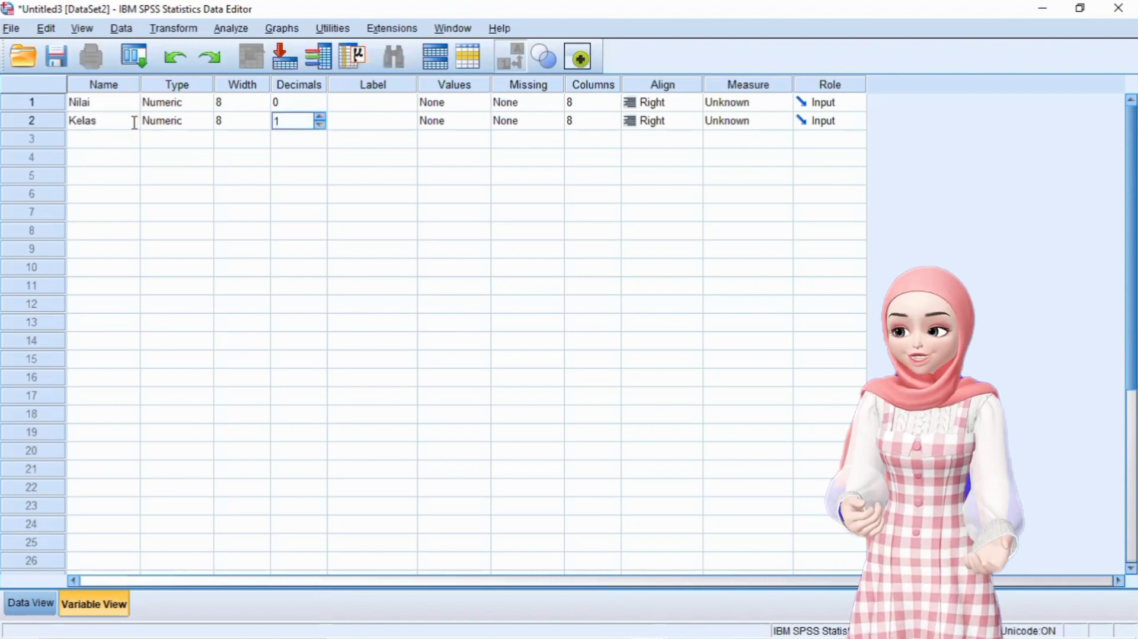
key(Down)
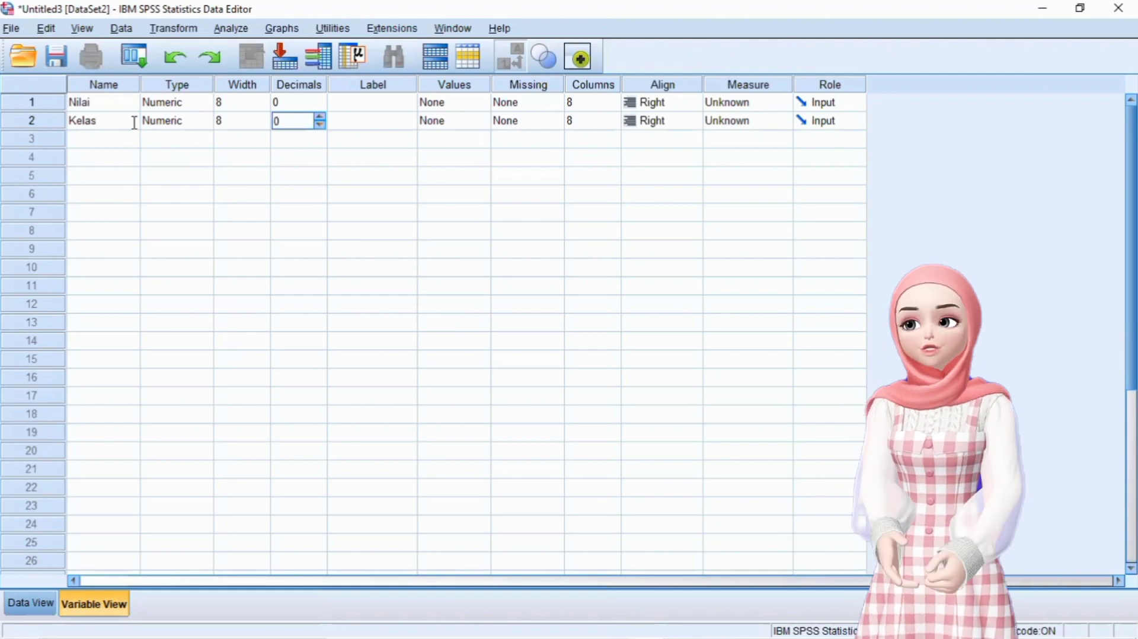
Give the Nilai variable the label "Nilai Hasil Belajar Matematika"
click(400, 105)
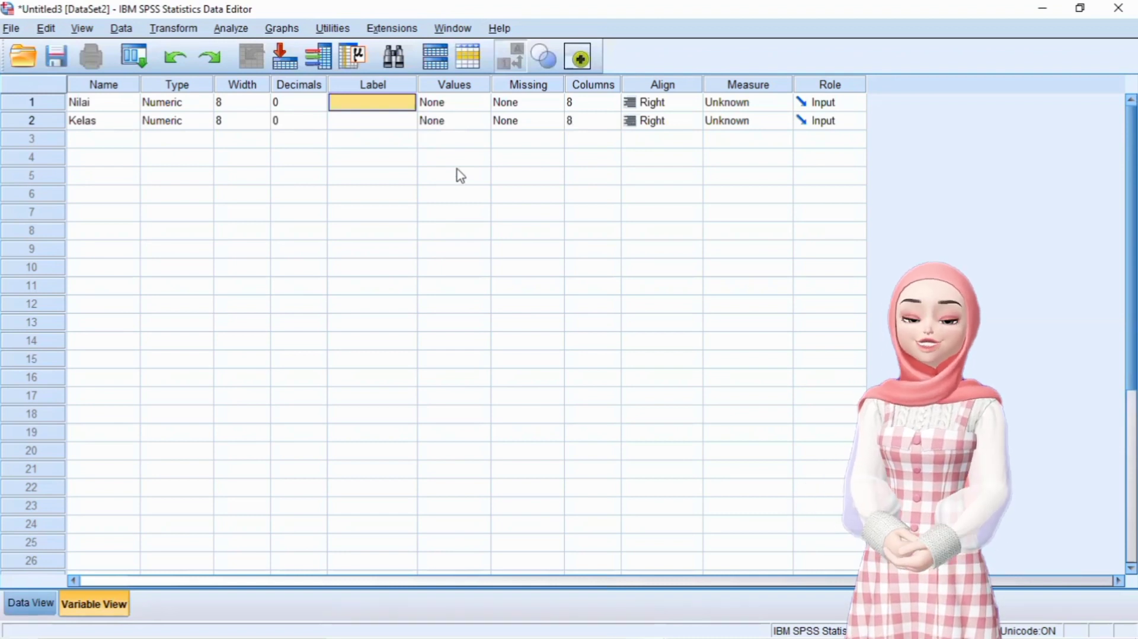
text(Nila)
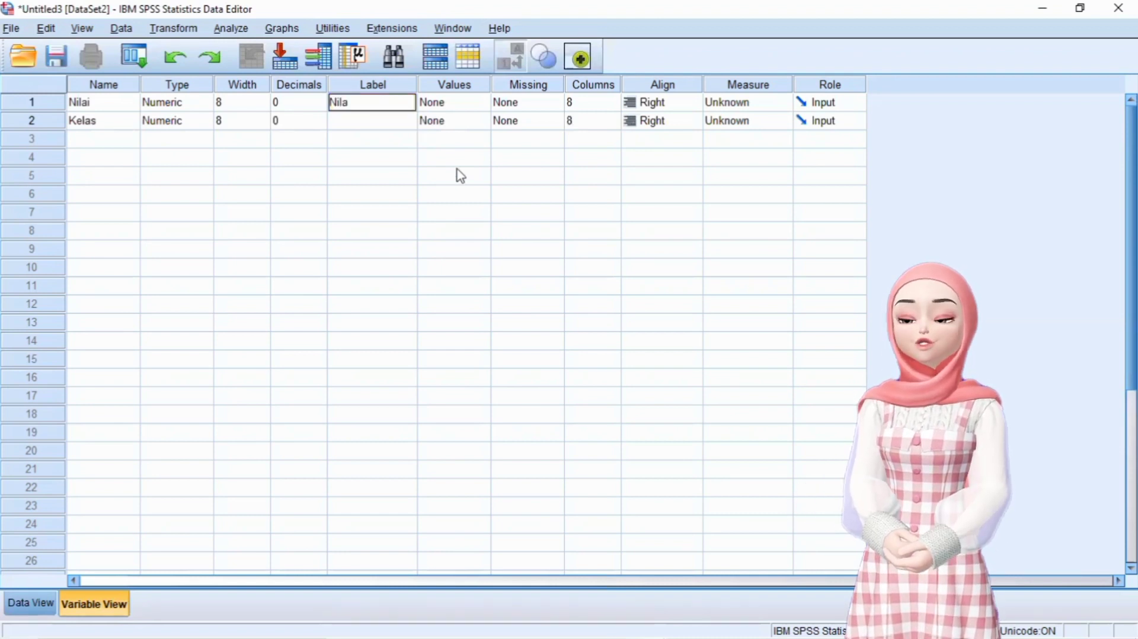
text(i Hasil Belaja)
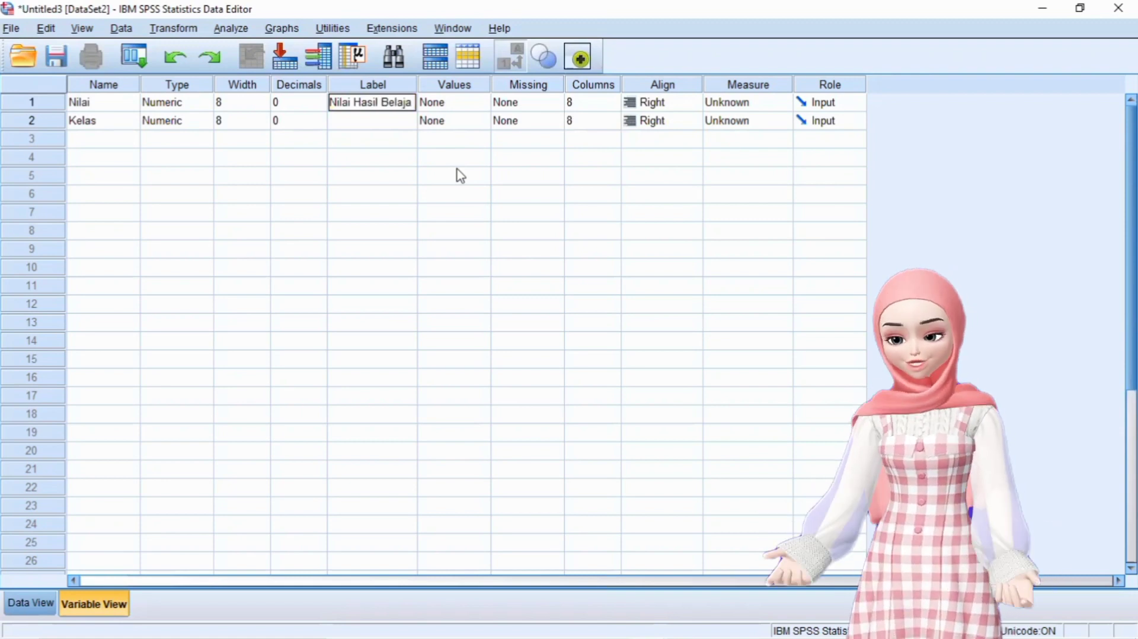
text(r Matematika)
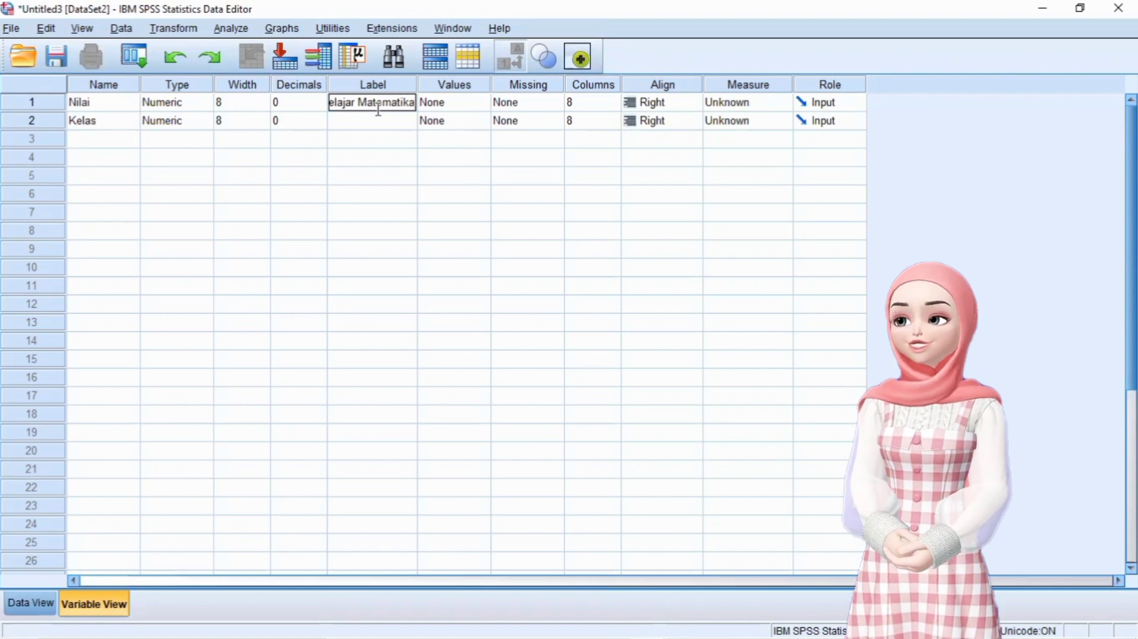
key(Return)
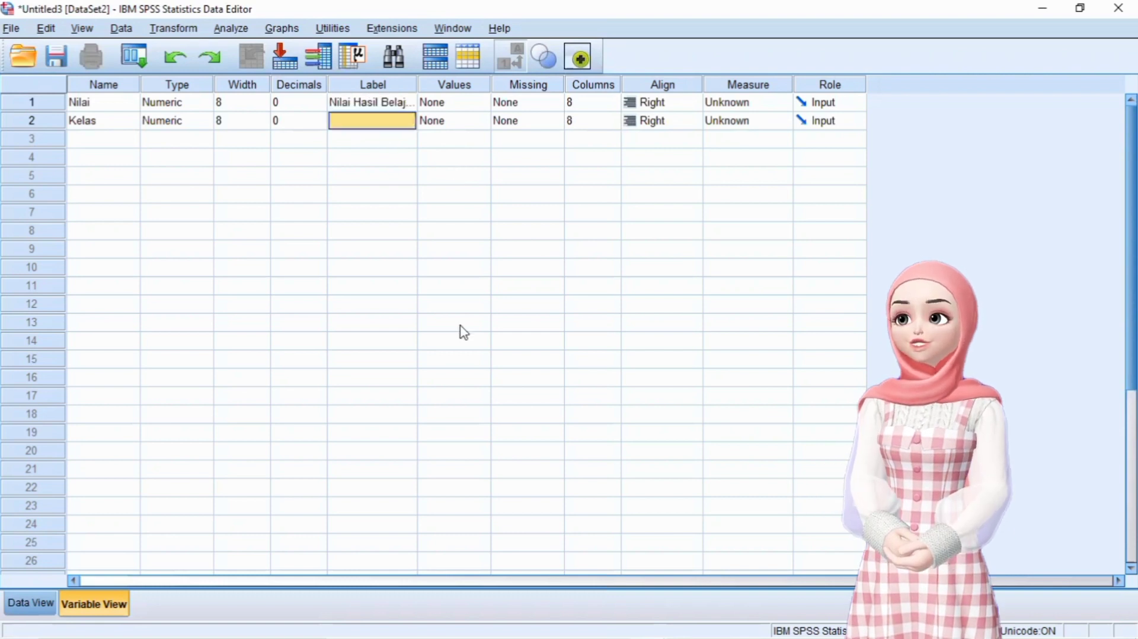
Add a value label to the Kelas variable that assigns "Kelas X IPA 1" to value 1
click(442, 124)
click(481, 121)
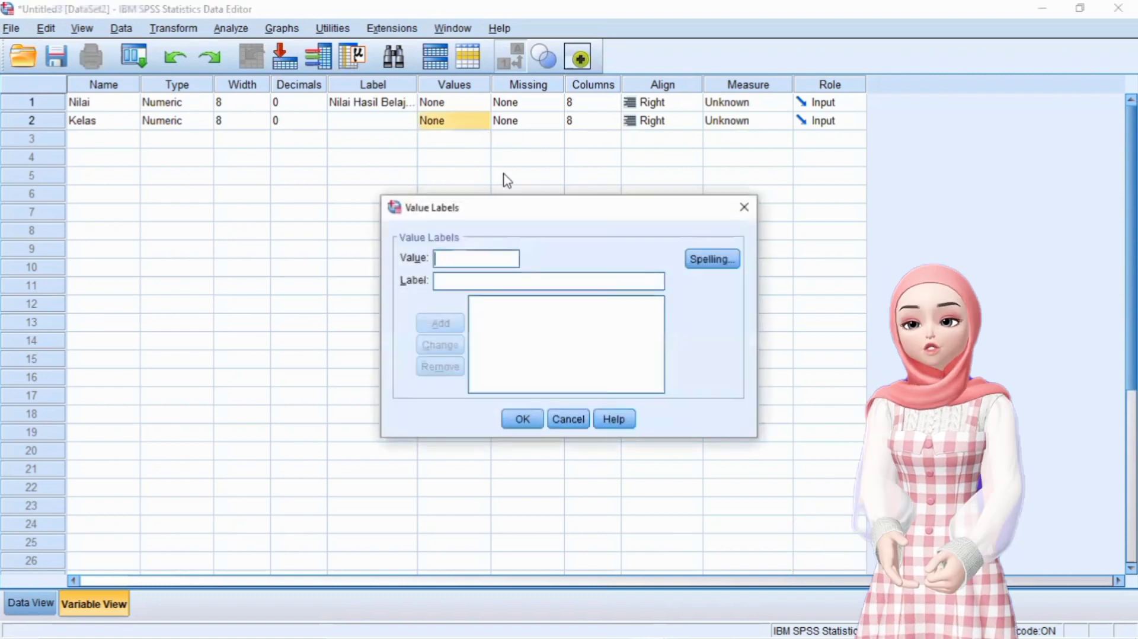
click(501, 259)
text(1)
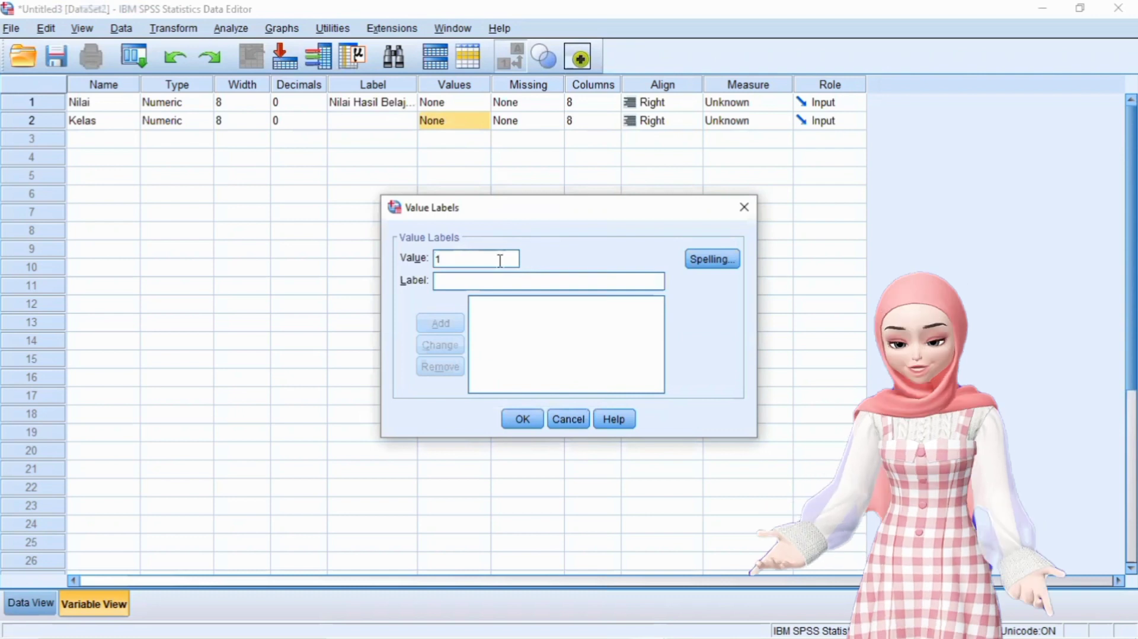
text(K)
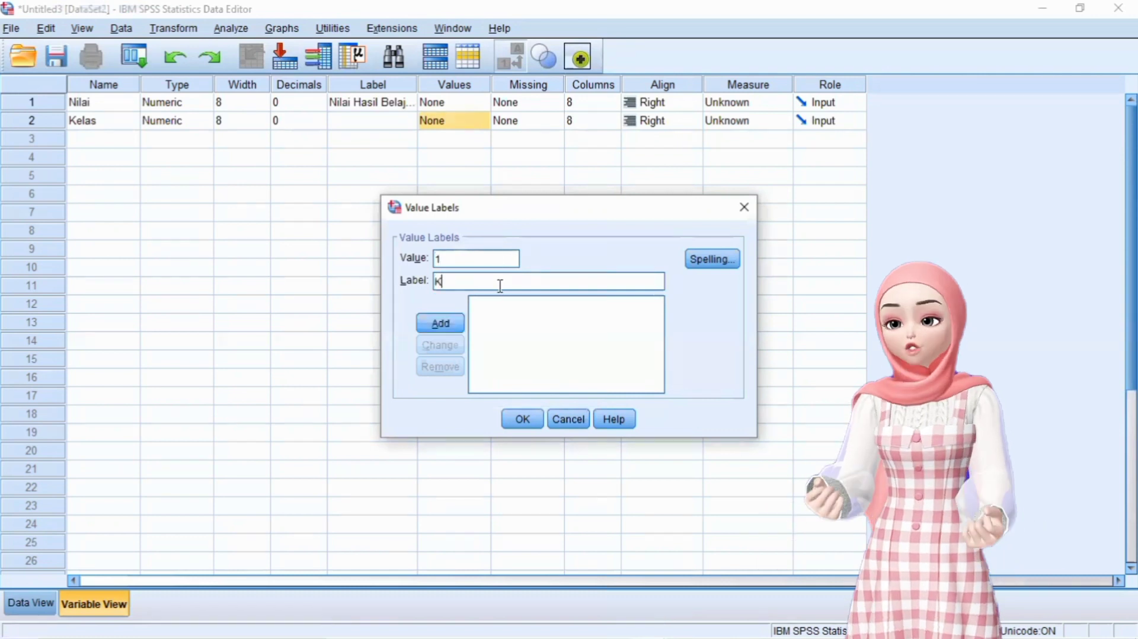
text(elas X IPA 1)
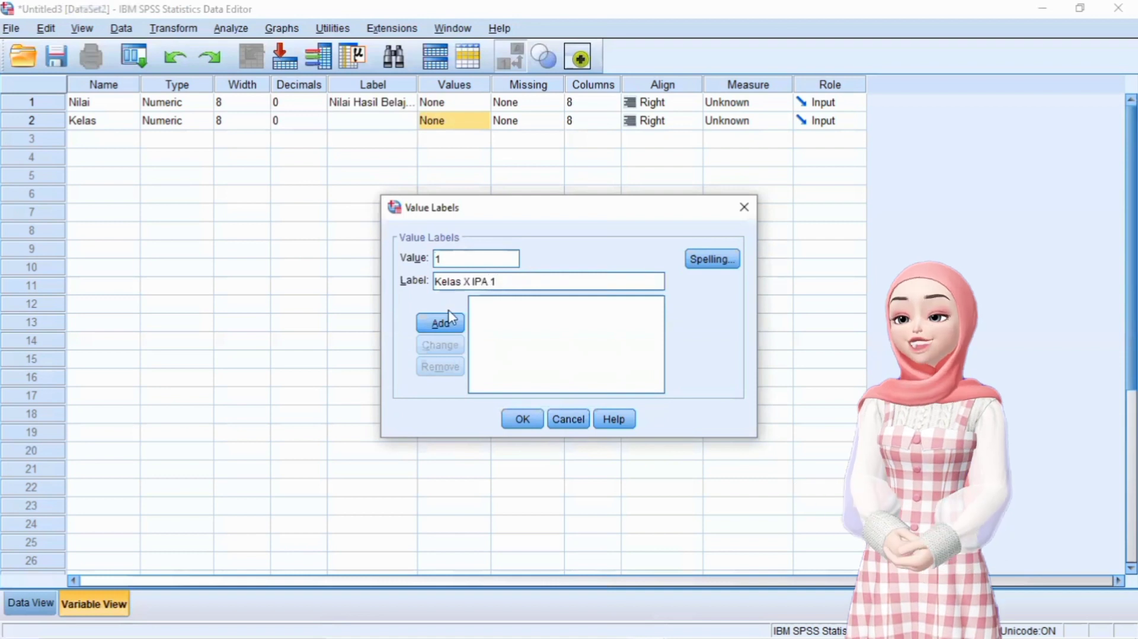
click(436, 322)
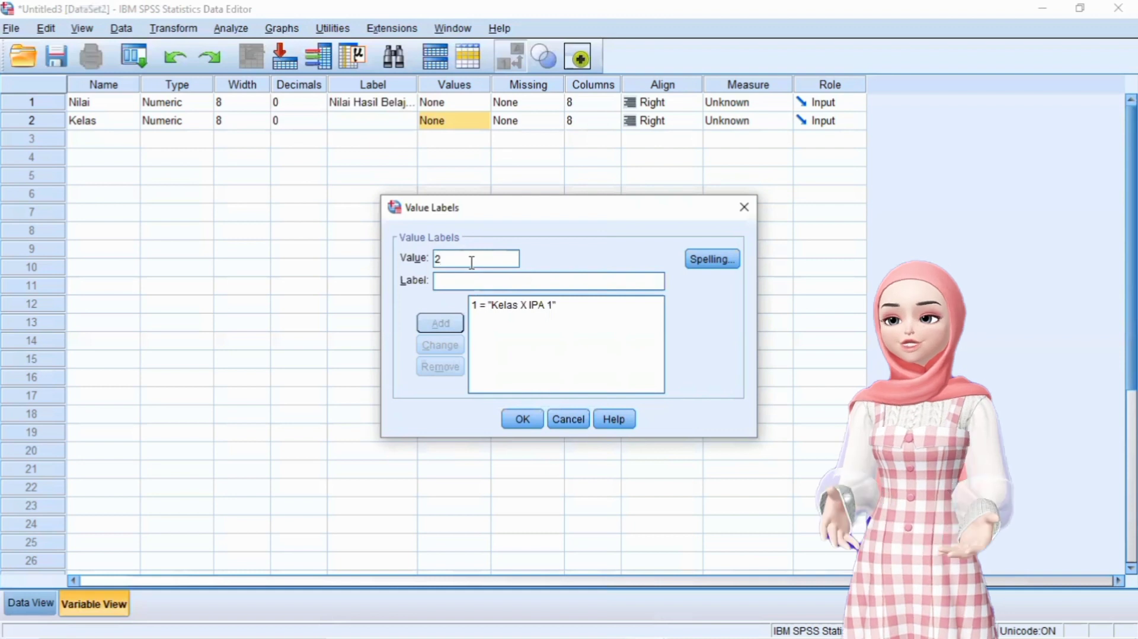
Add the label "Kelas X IPA 2" for value 2 of Kelas and apply the value labels
click(469, 281)
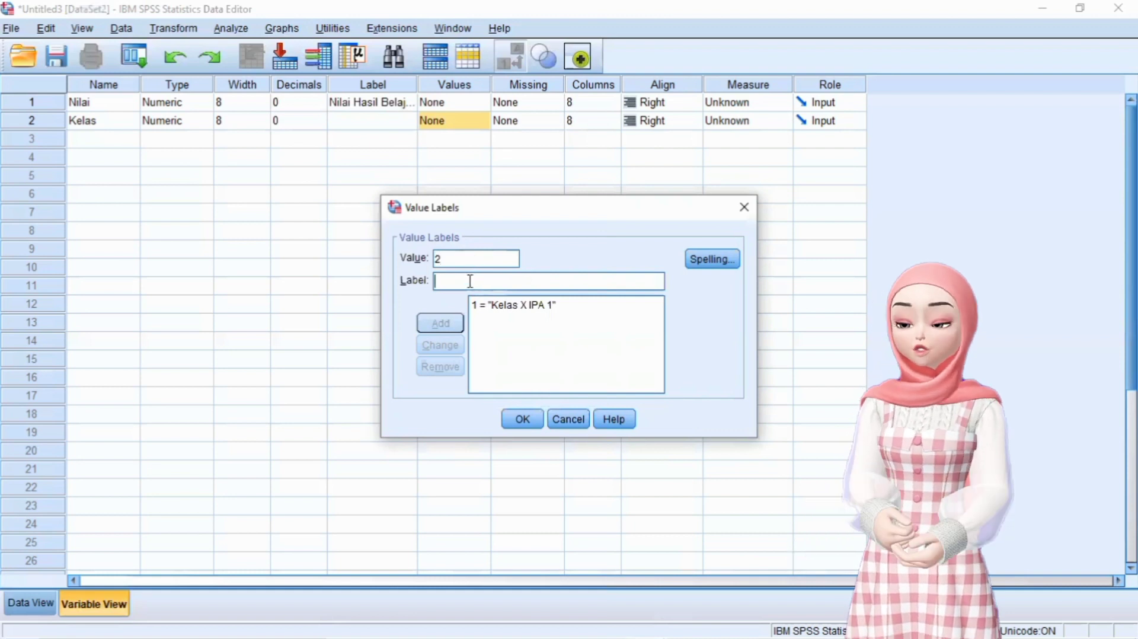
text(Kela)
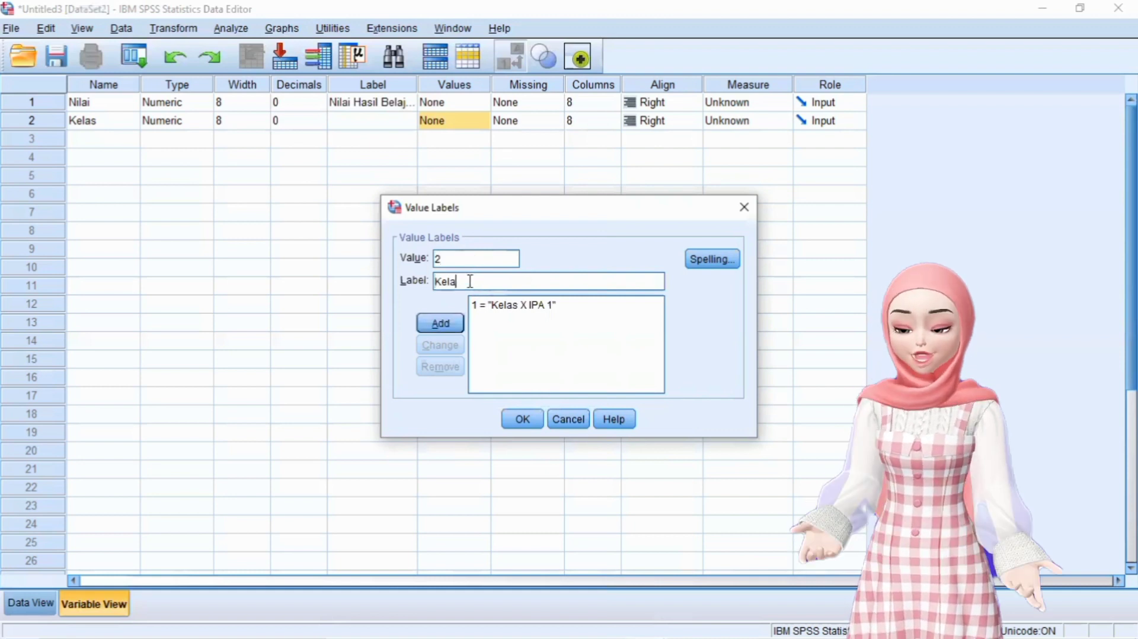
text(s X IPA 2)
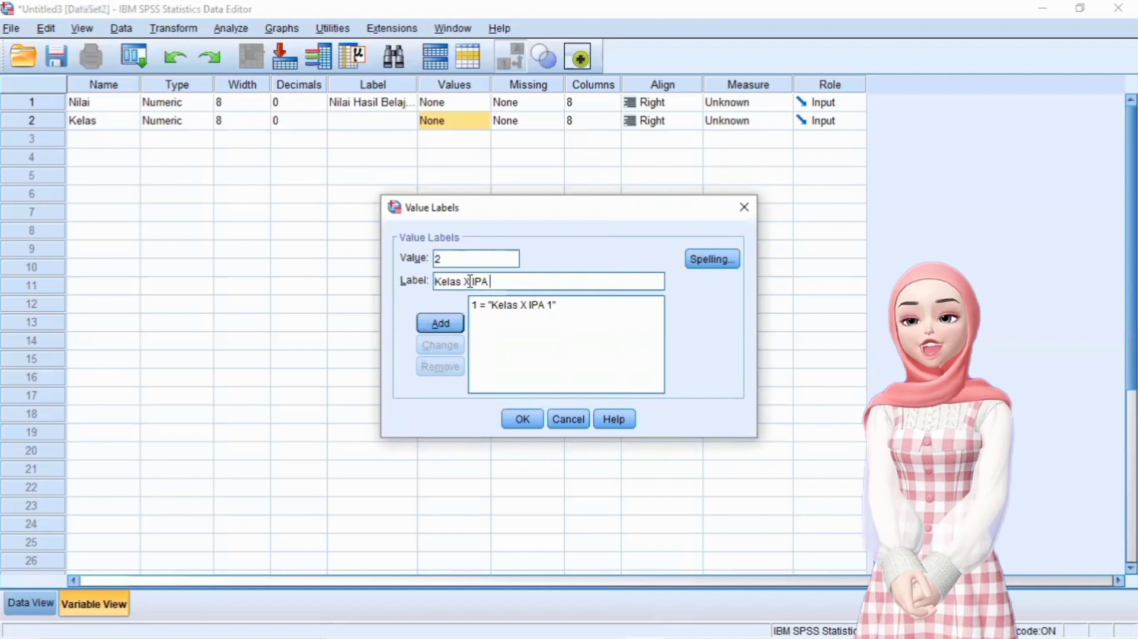
click(454, 322)
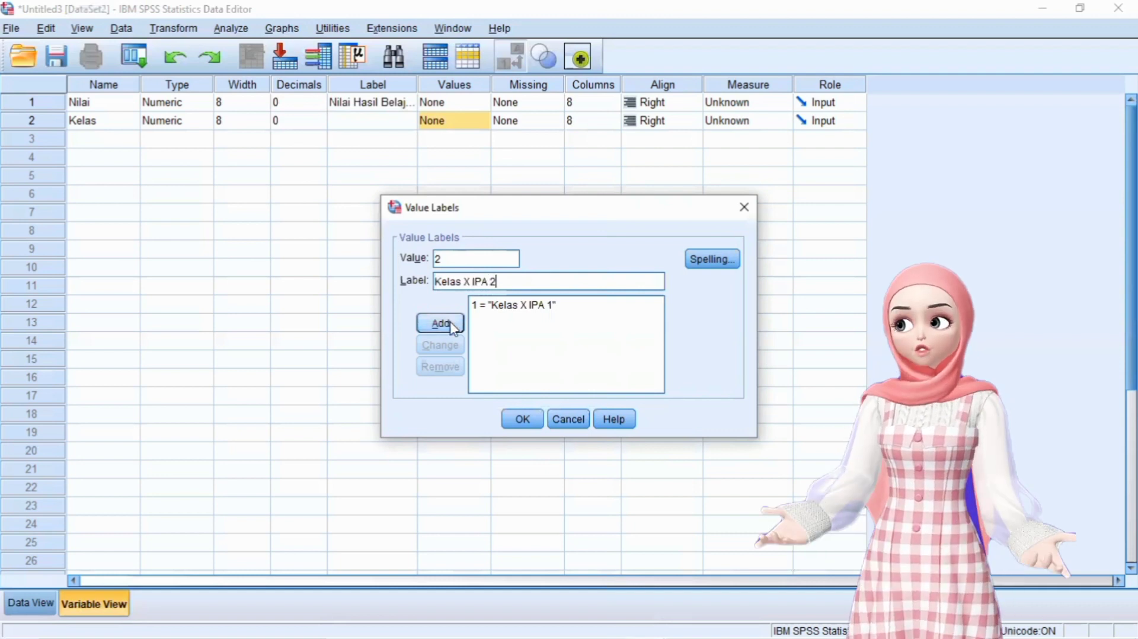
click(520, 419)
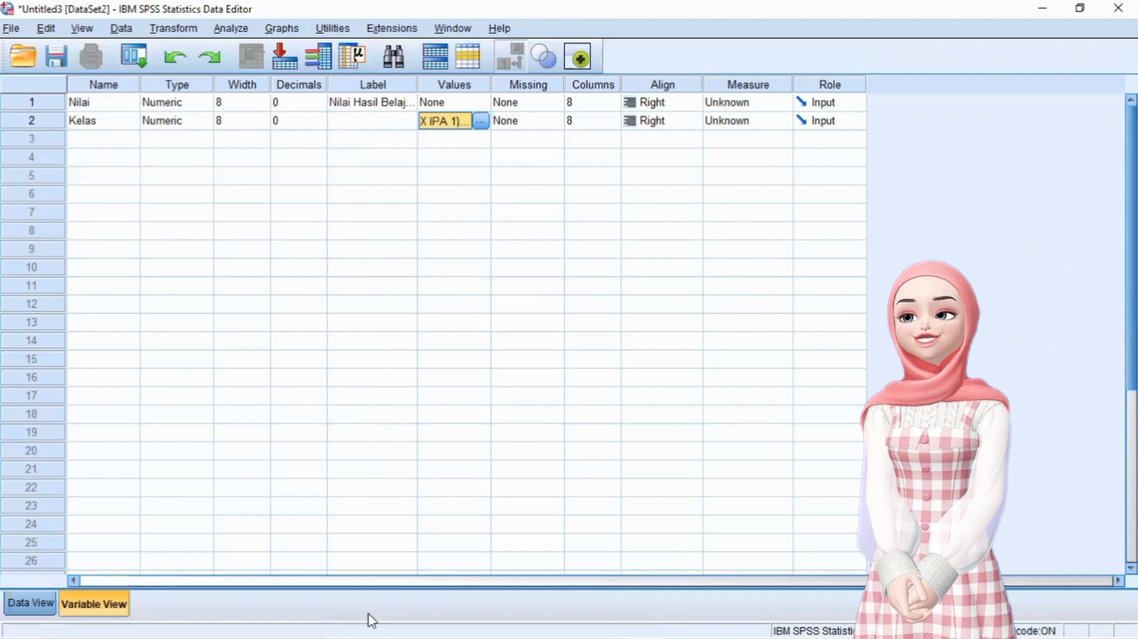
Show the dataset's data view, then switch to Excel and copy the Kelas X IPA 1 scores in B3:B17
key(ctrl+t)
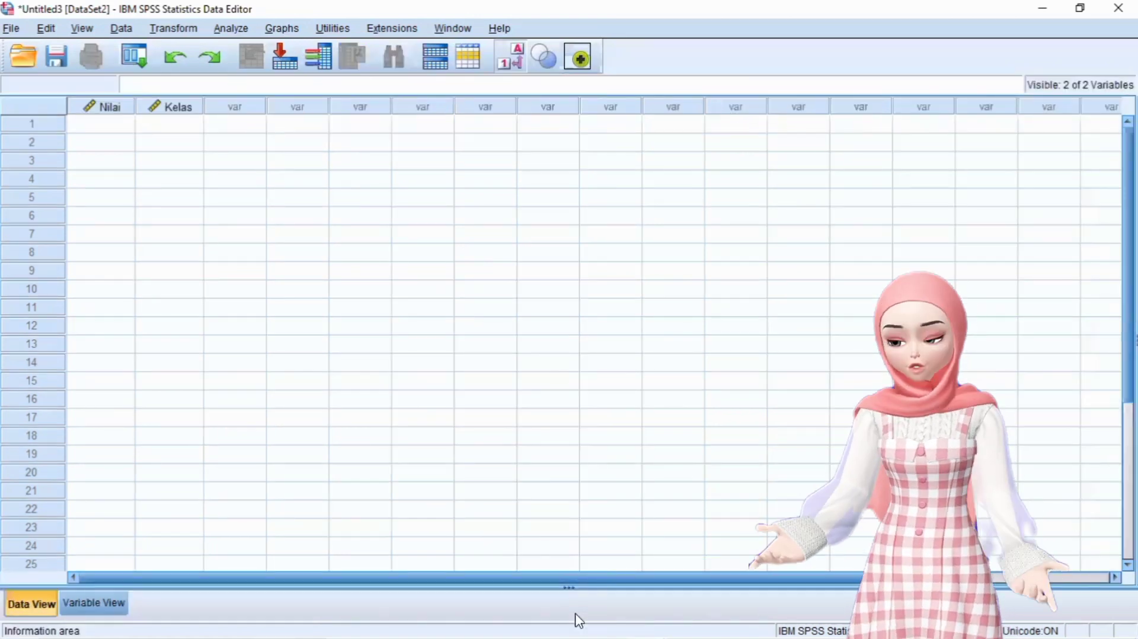
key(alt+Tab)
click(103, 312)
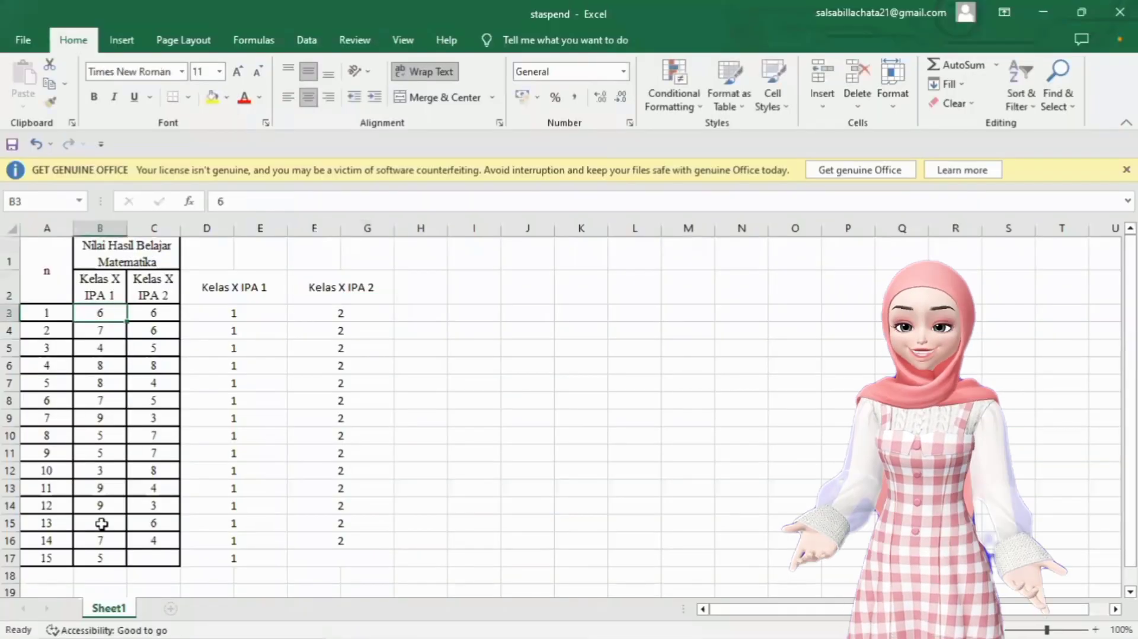
shift+click(101, 557)
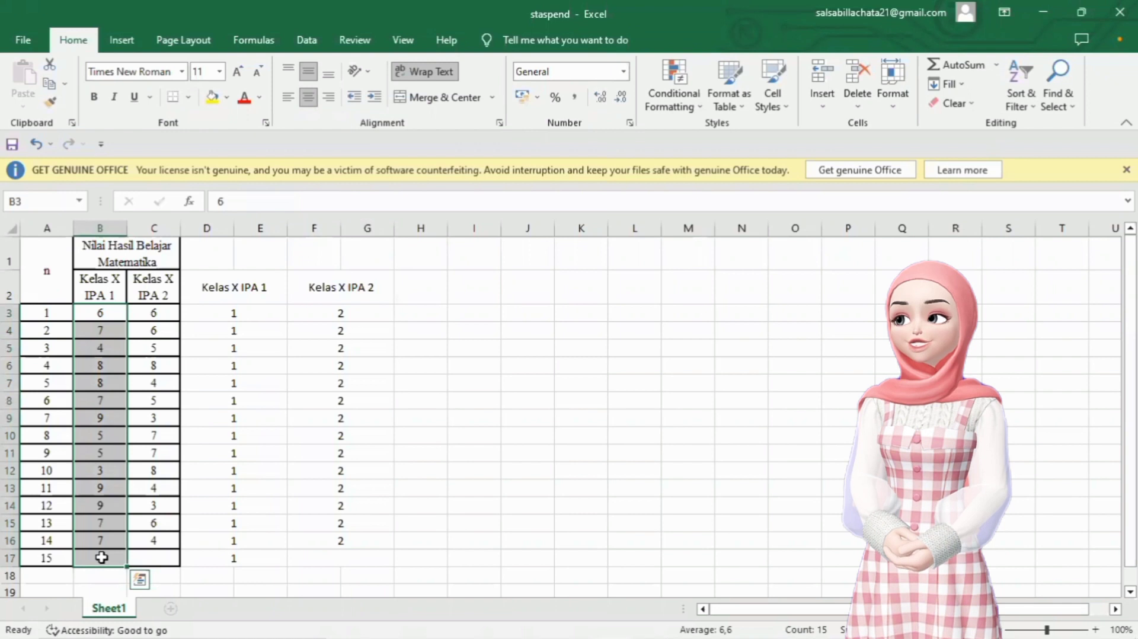
key(ctrl+c)
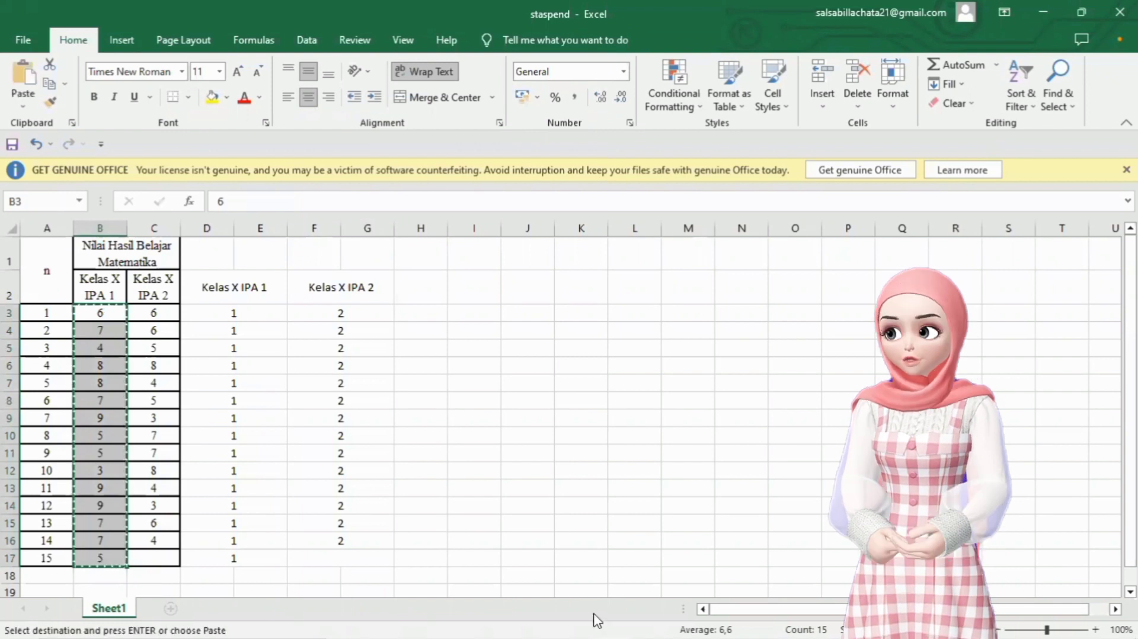
Switch to the Untitled3 dataset in SPSS and paste the copied scores into the Nilai column from row 1
mouse_move(575, 621)
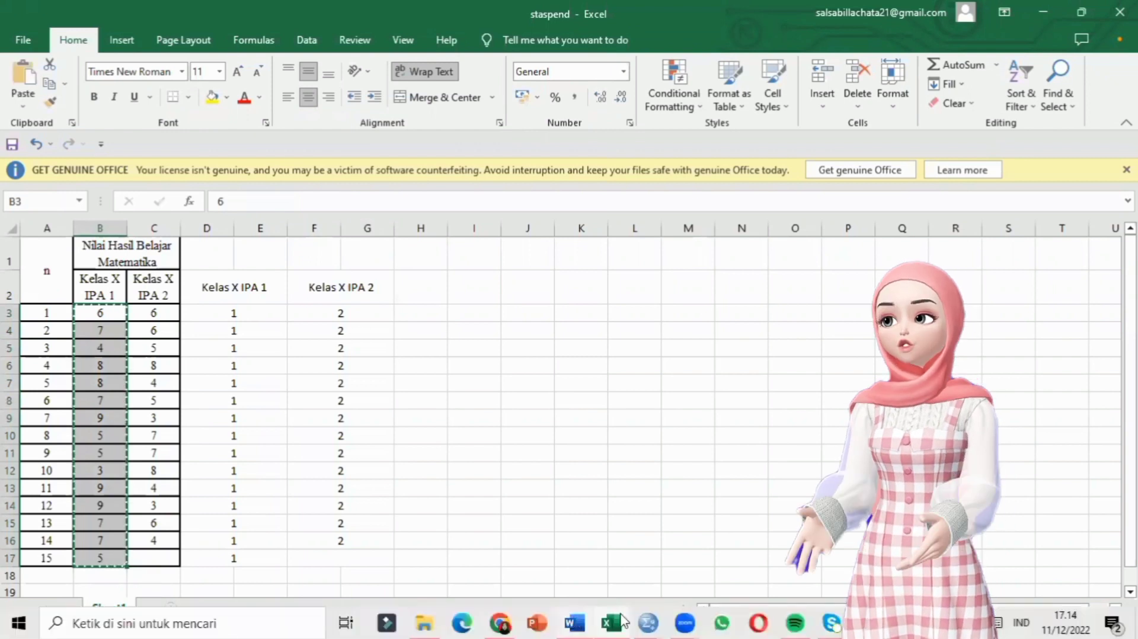
click(656, 620)
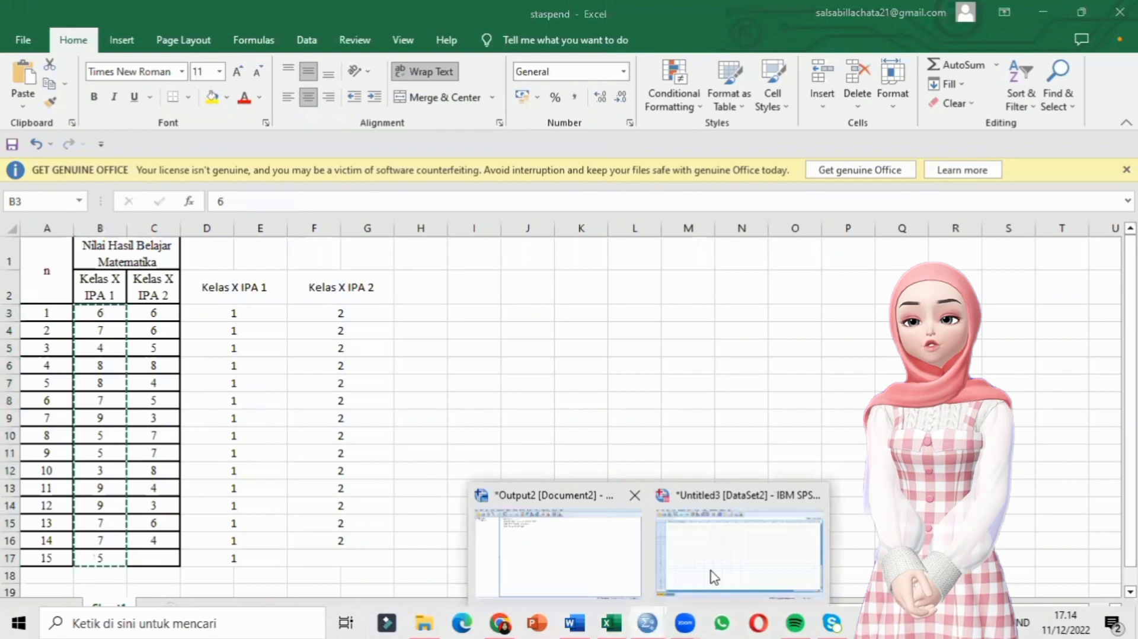
click(713, 575)
click(124, 134)
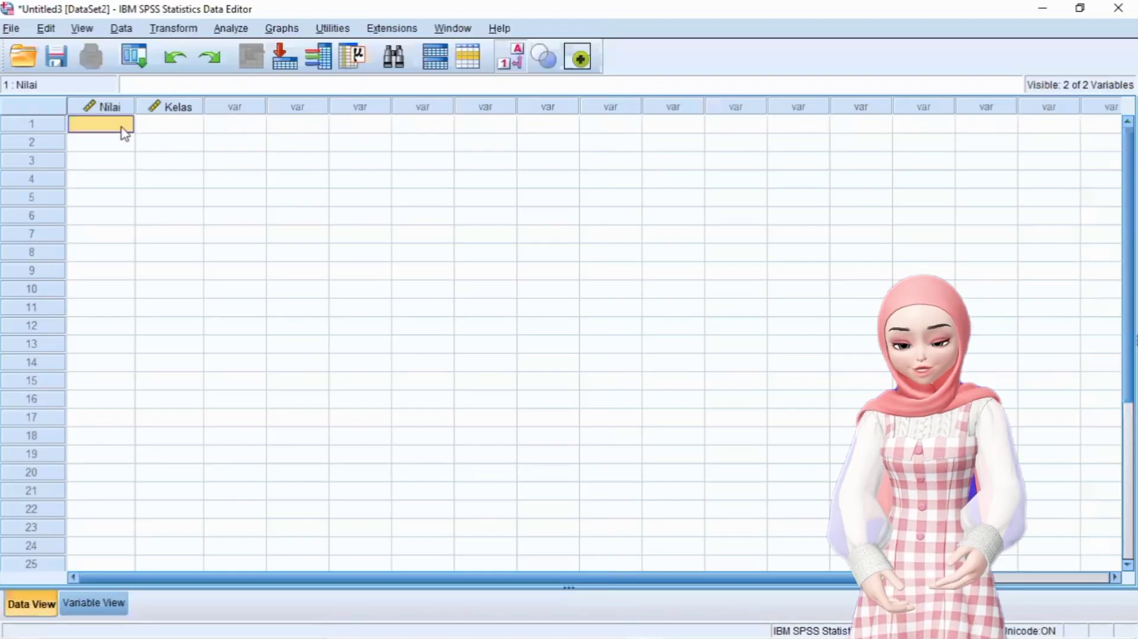
key(ctrl+v)
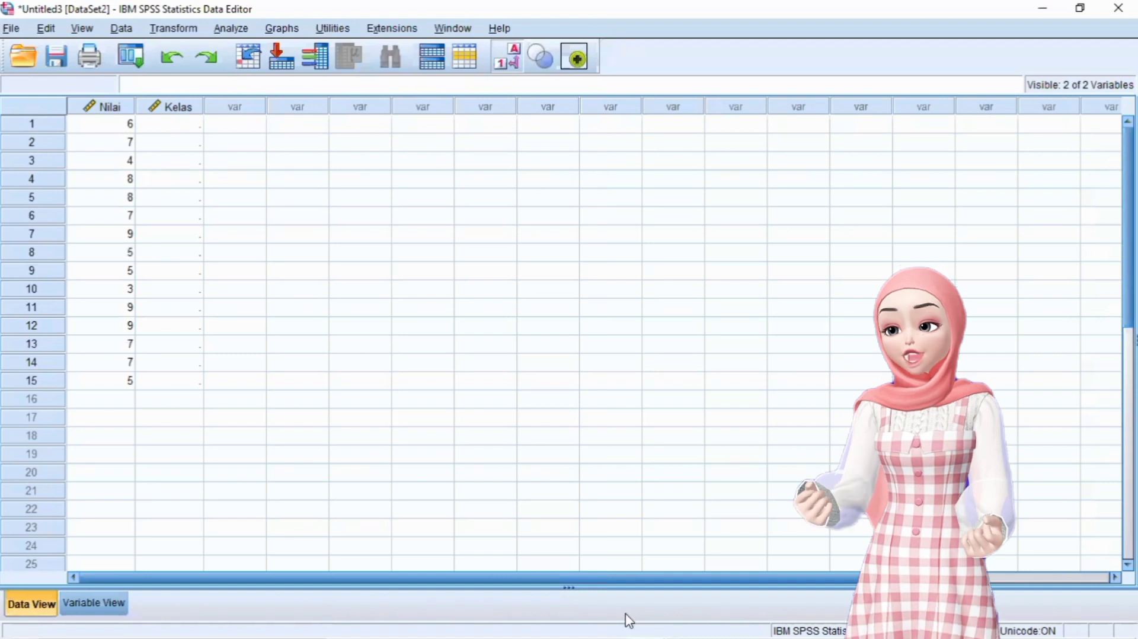
Switch to Excel and copy the Kelas X IPA 2 scores in C3:C16
mouse_move(628, 623)
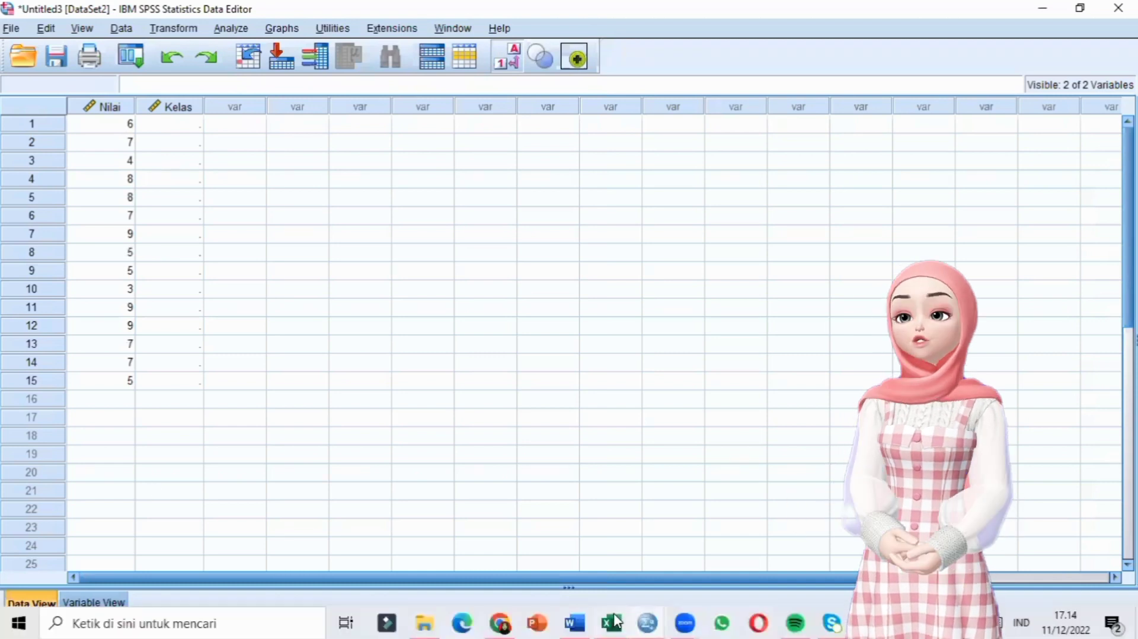
key(alt+Tab)
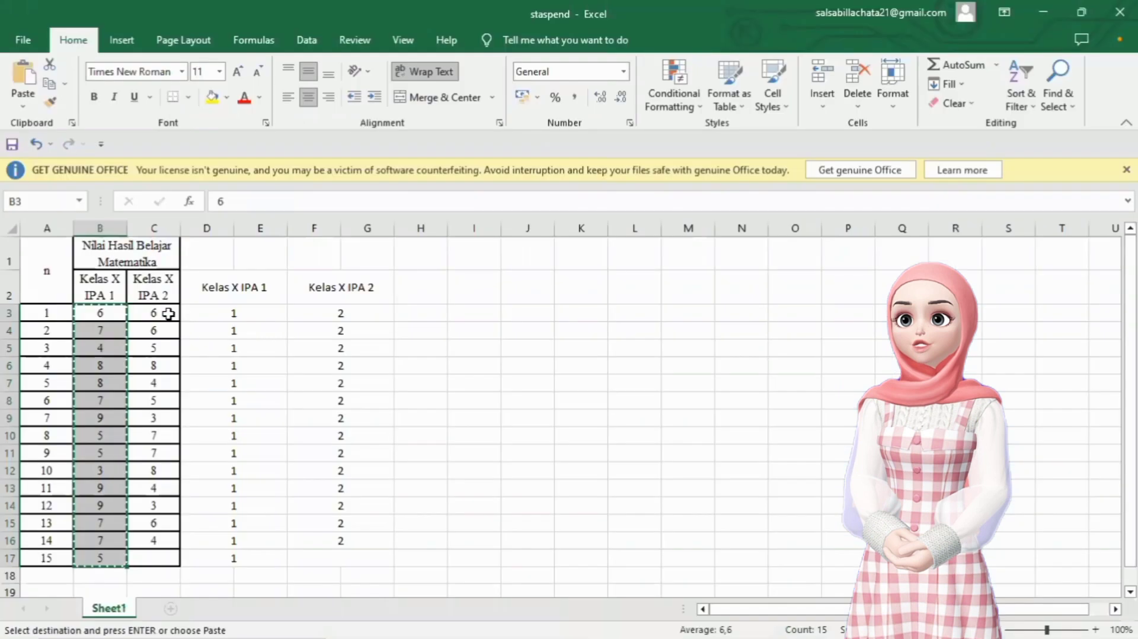
drag(155, 313, 158, 542)
key(ctrl+c)
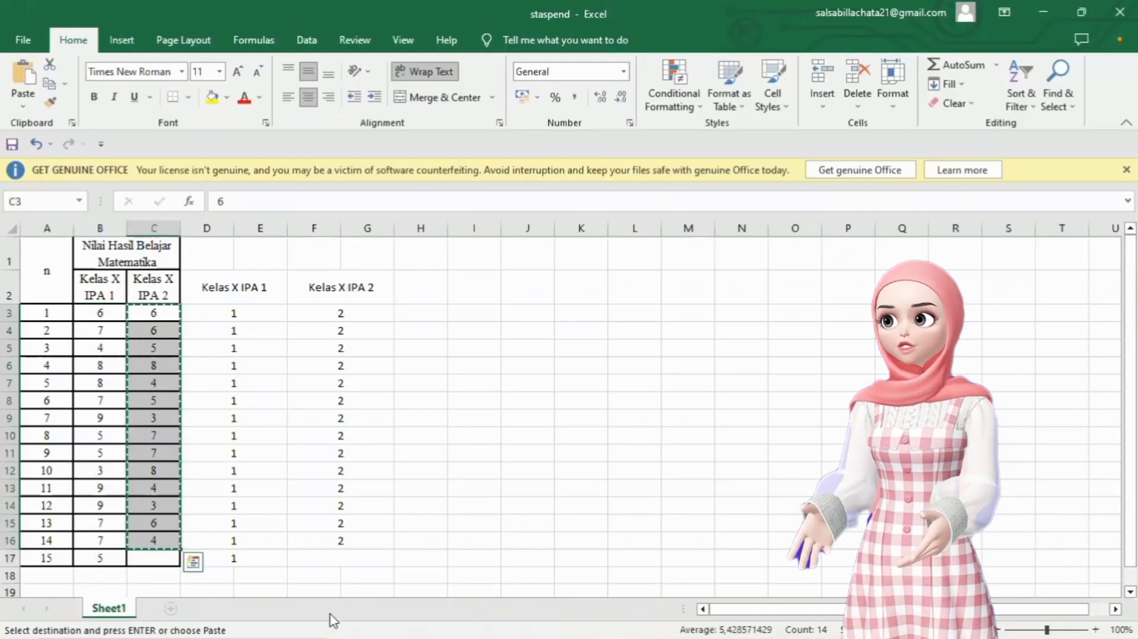
Switch back to the Untitled3 dataset in SPSS and paste the copied scores into the Nilai column from row 16
mouse_move(460, 634)
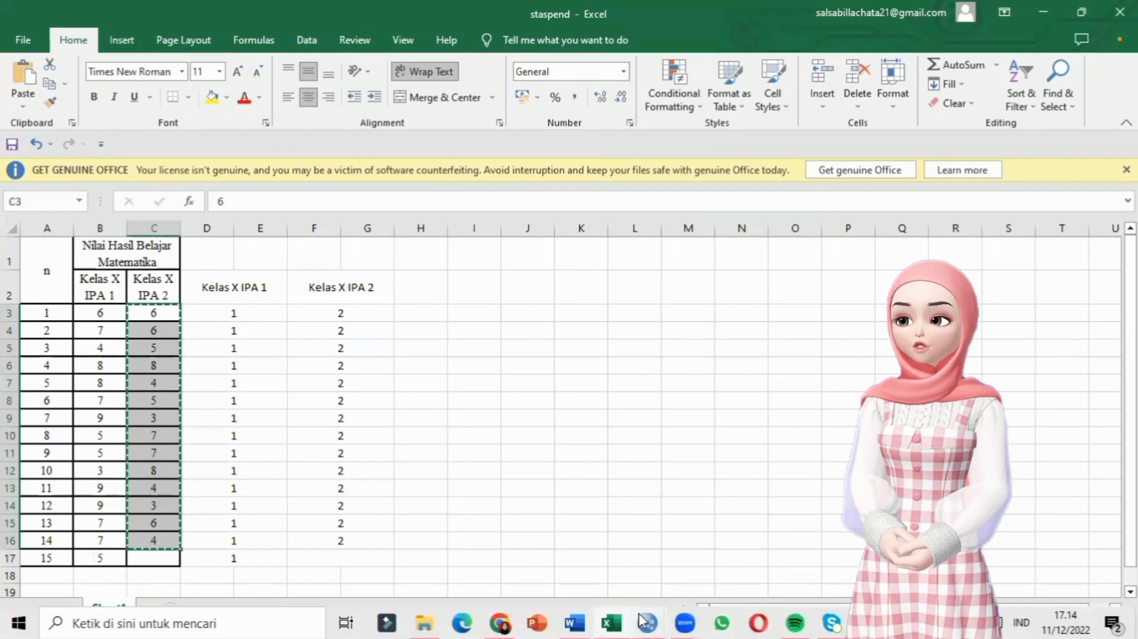
click(642, 621)
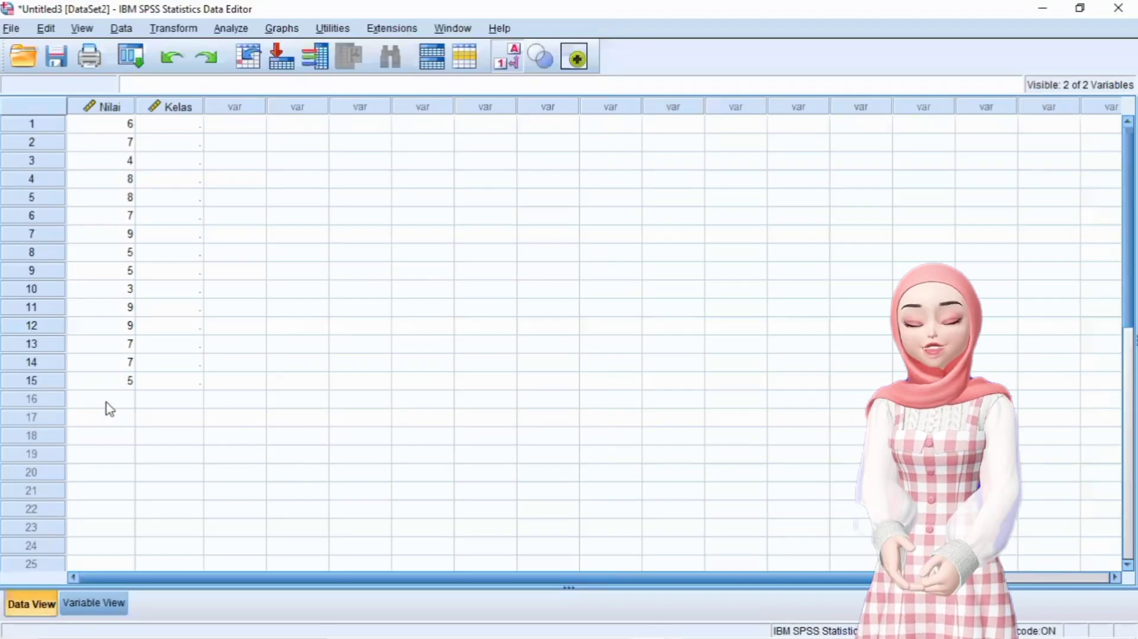
click(105, 402)
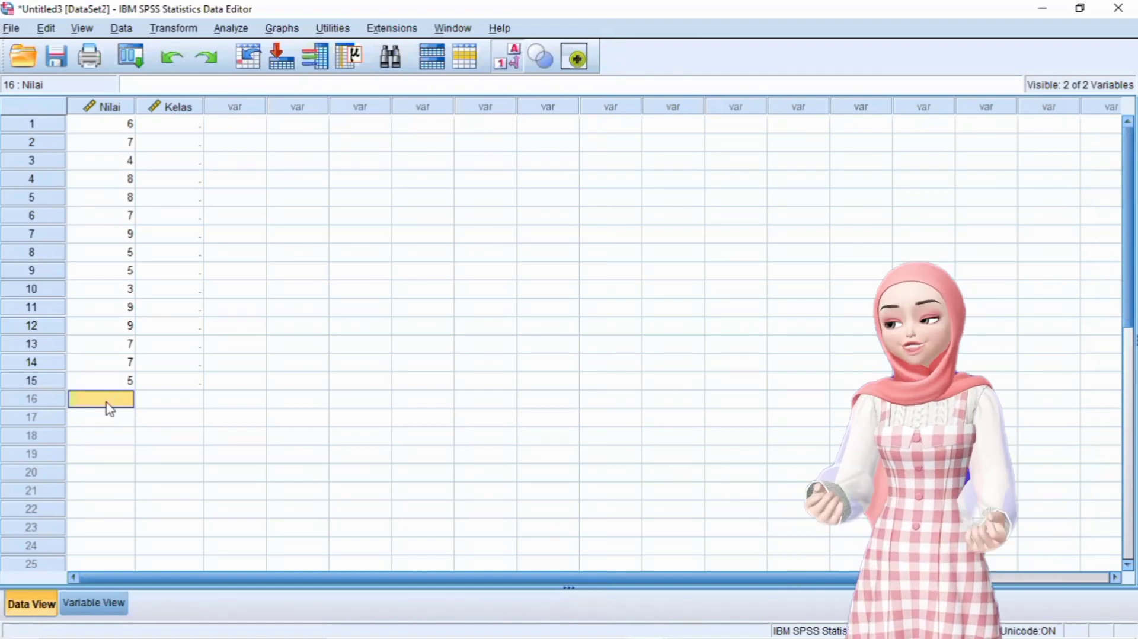
key(ctrl+v)
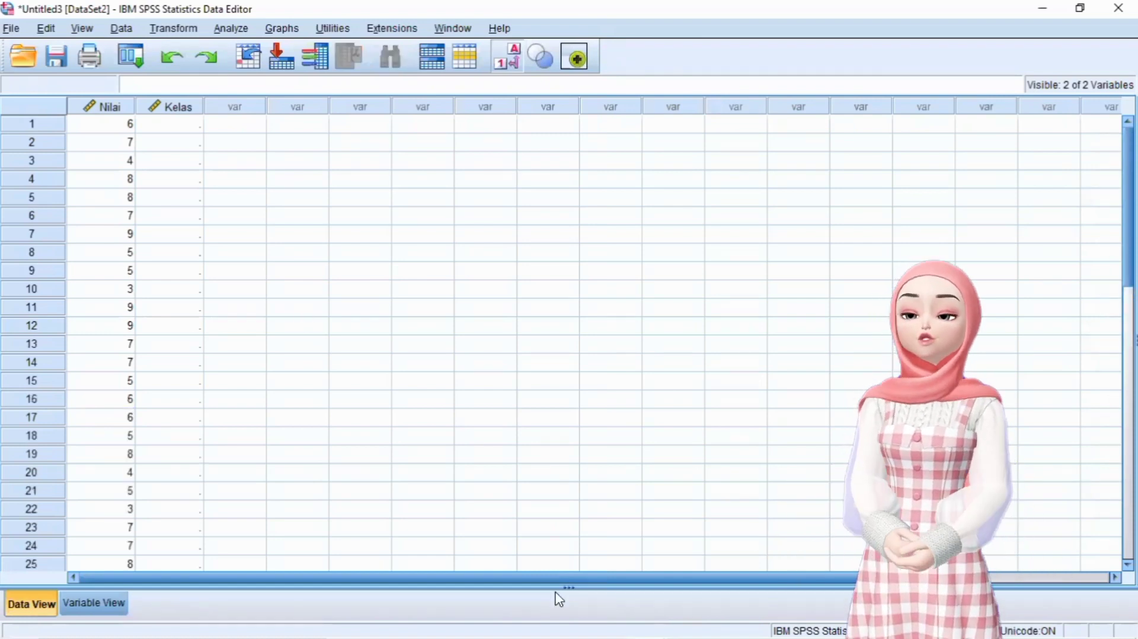
Switch to Excel and copy the Kelas X IPA 1 group codes in D3:E17
click(611, 623)
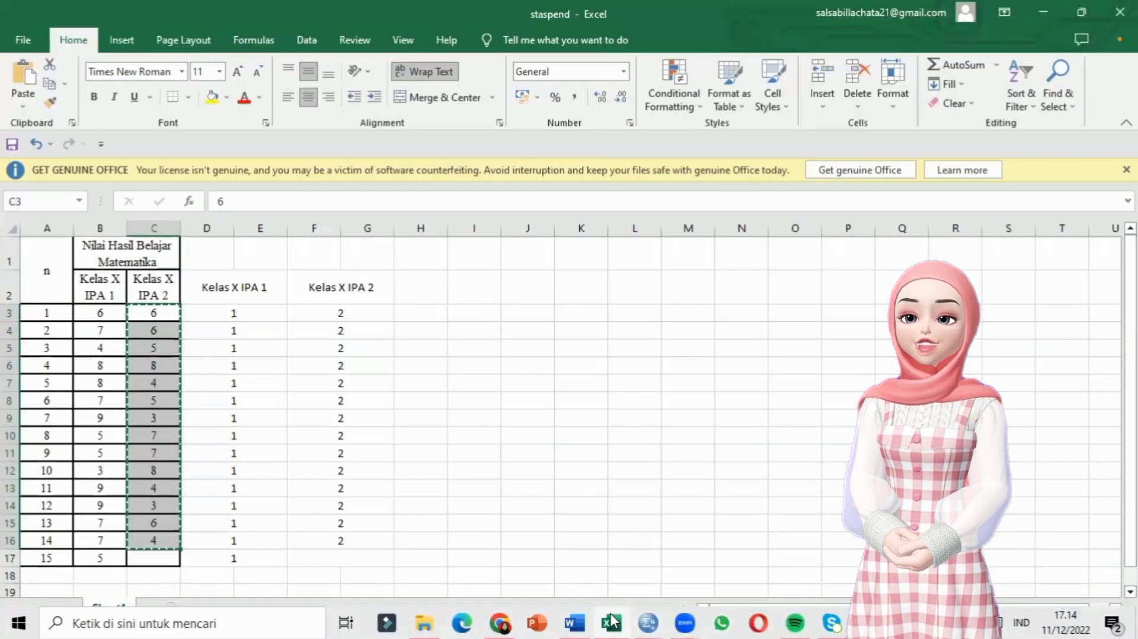
drag(248, 320, 250, 560)
key(ctrl+c)
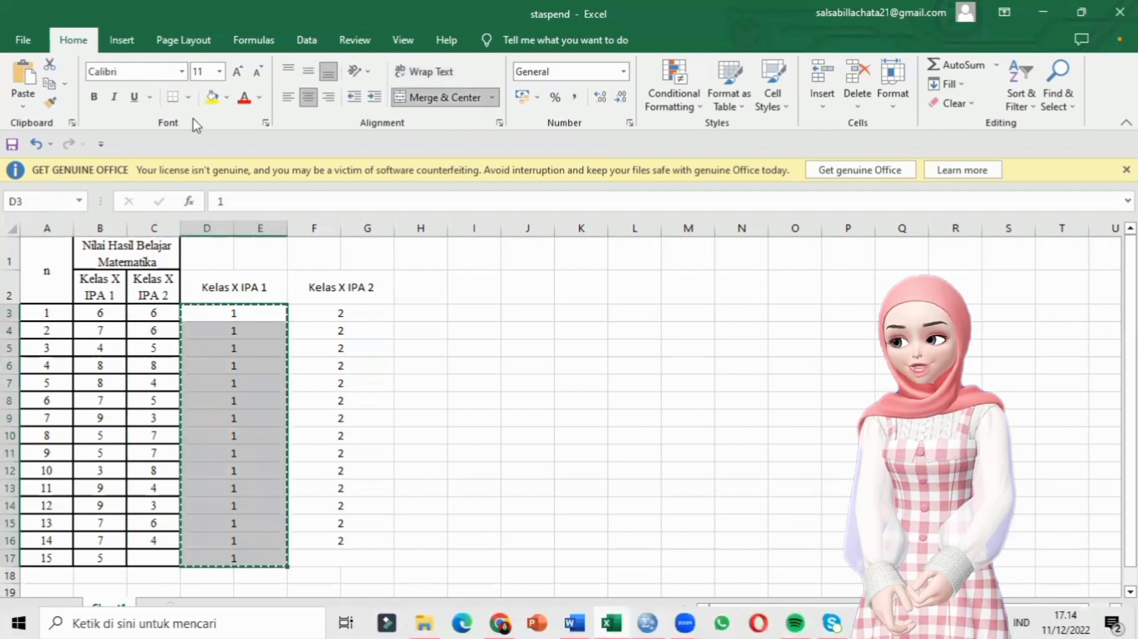
Switch to the Untitled3 dataset in SPSS and paste the copied group codes into the Kelas column from row 1
click(647, 623)
click(770, 533)
click(190, 123)
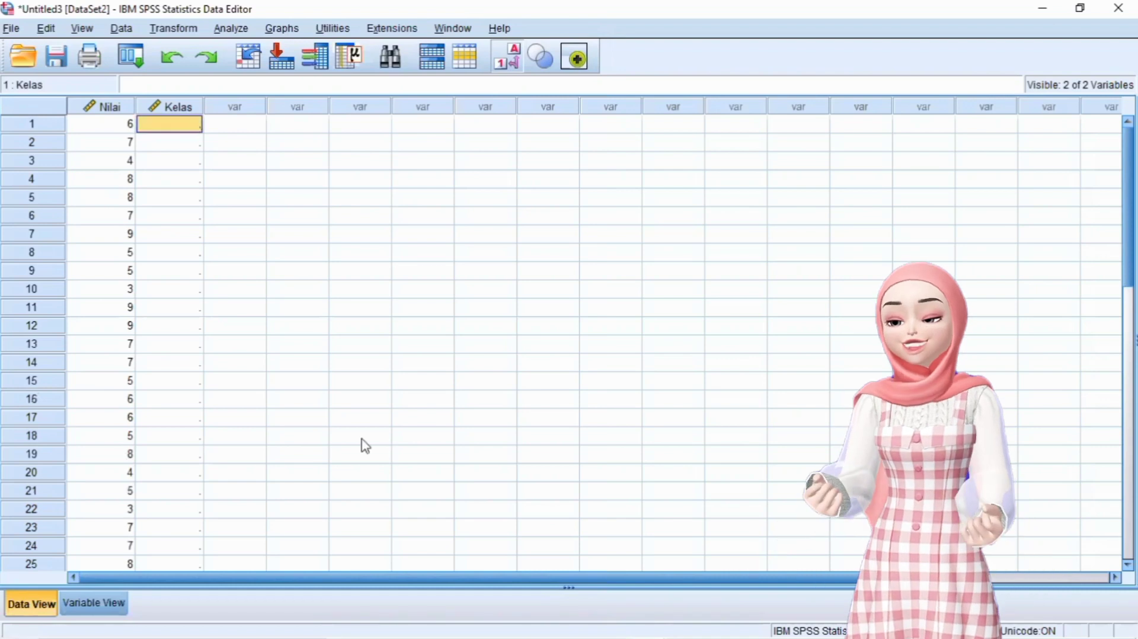
key(ctrl+v)
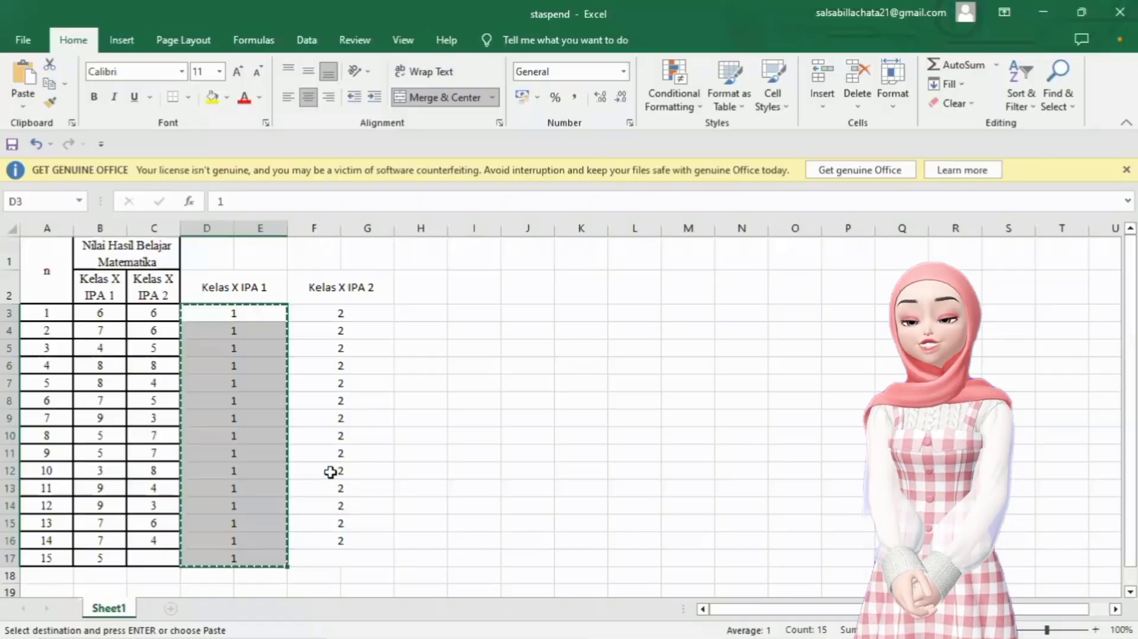
Copy the Kelas X IPA 2 group codes in F3:G16 from Excel and paste them into the SPSS Kelas column from row 16
drag(331, 473, 332, 544)
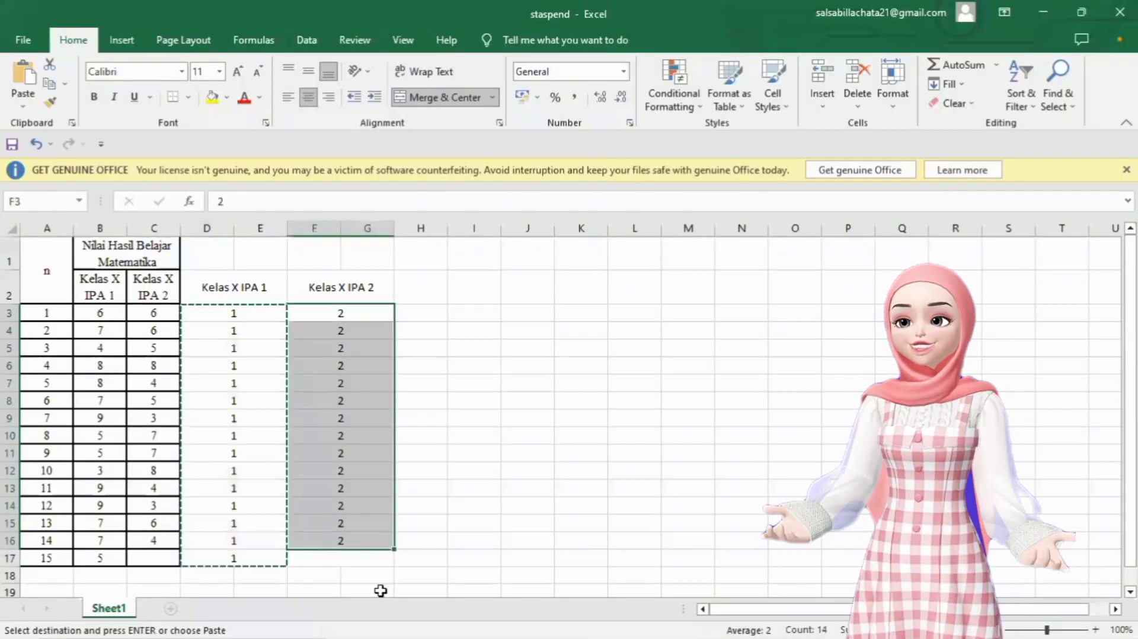
key(ctrl+c)
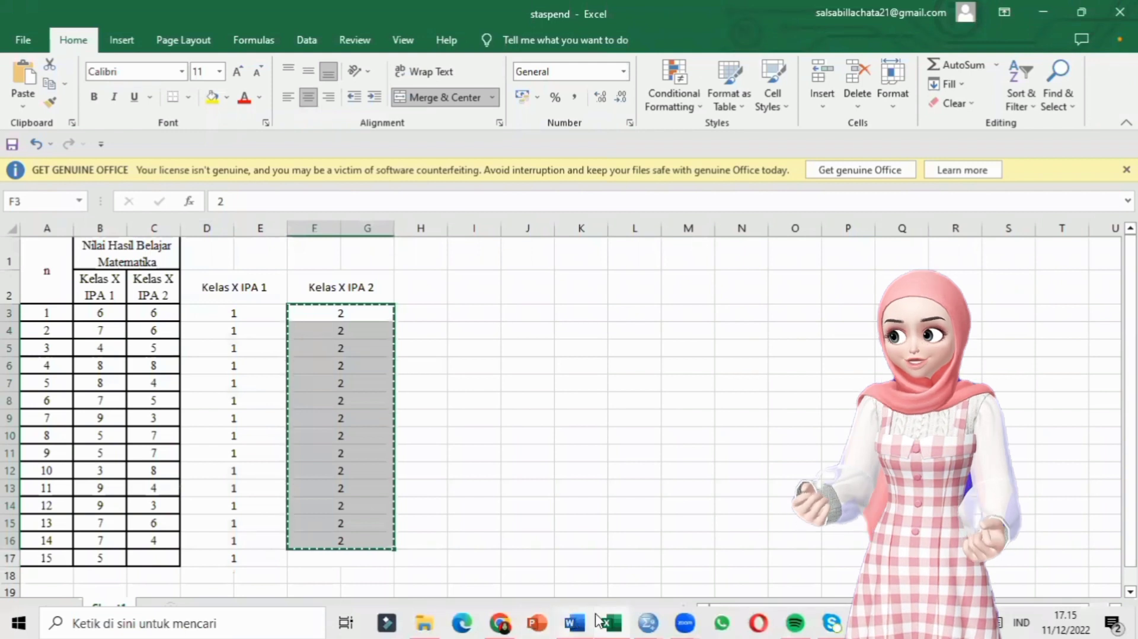
click(648, 622)
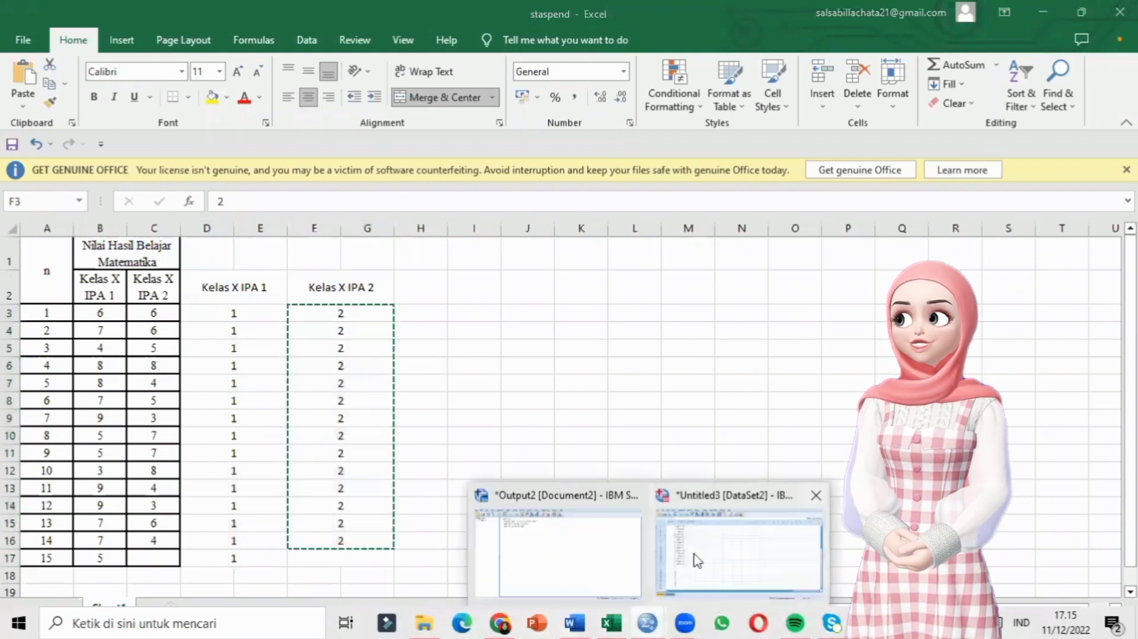
click(697, 560)
click(176, 420)
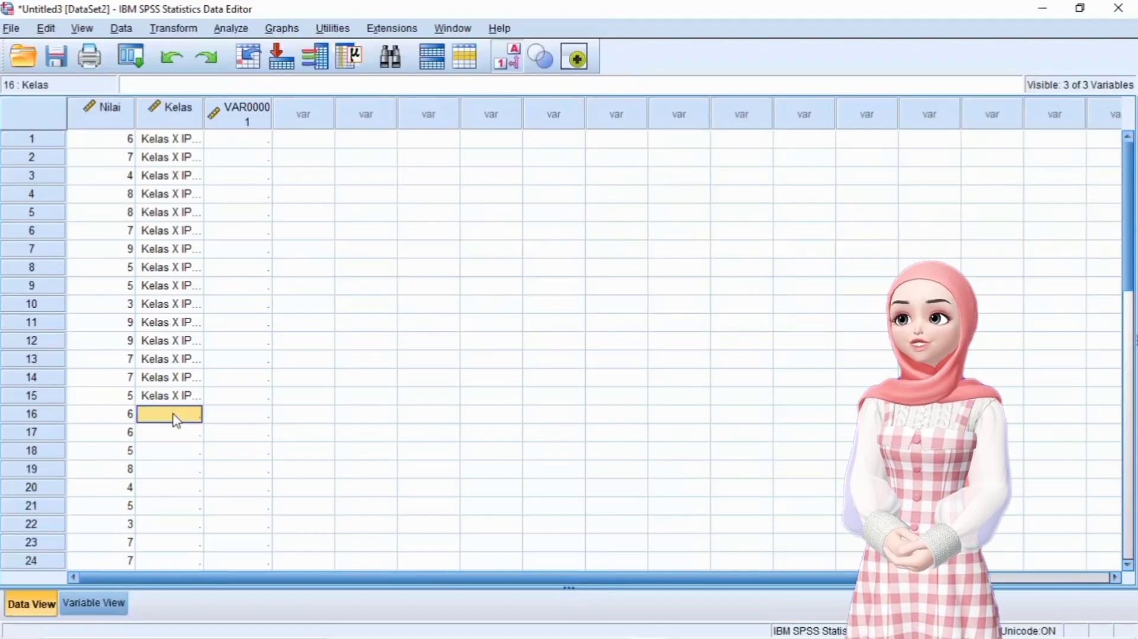
key(ctrl+v)
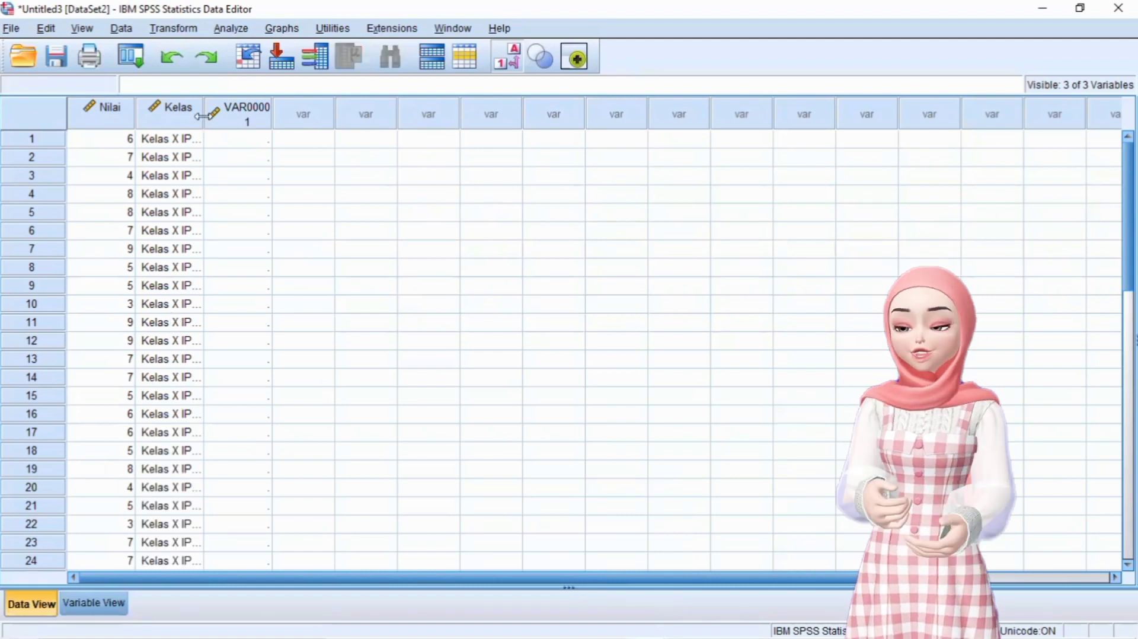
Widen the Kelas column to fit its full labels and delete the empty variable VAR00001
drag(218, 114, 234, 114)
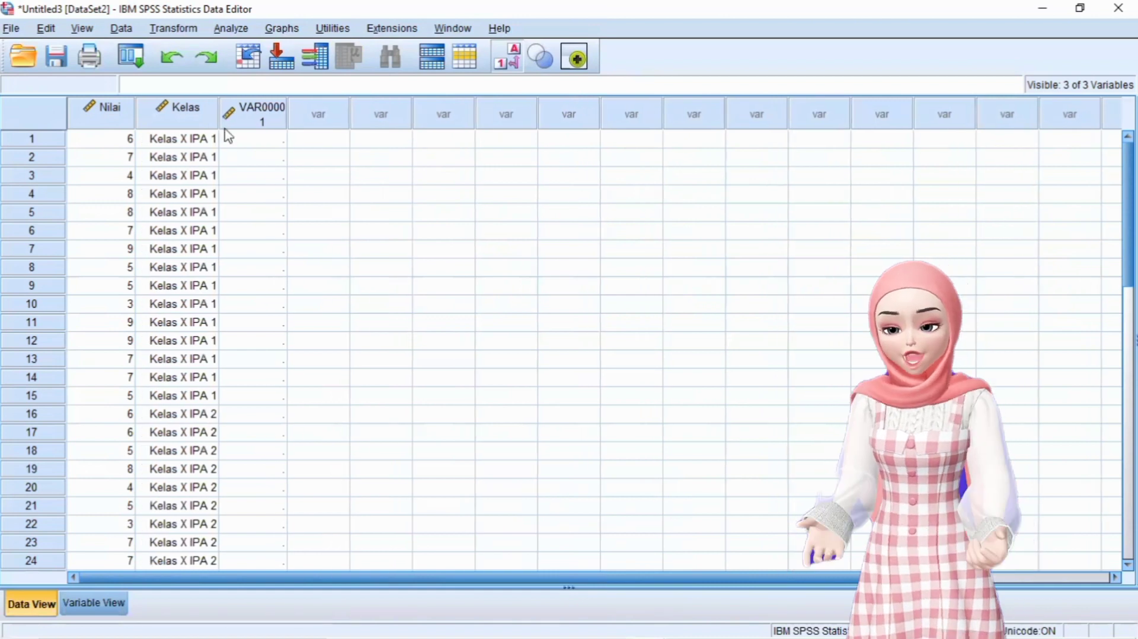
click(268, 121)
right_click(266, 115)
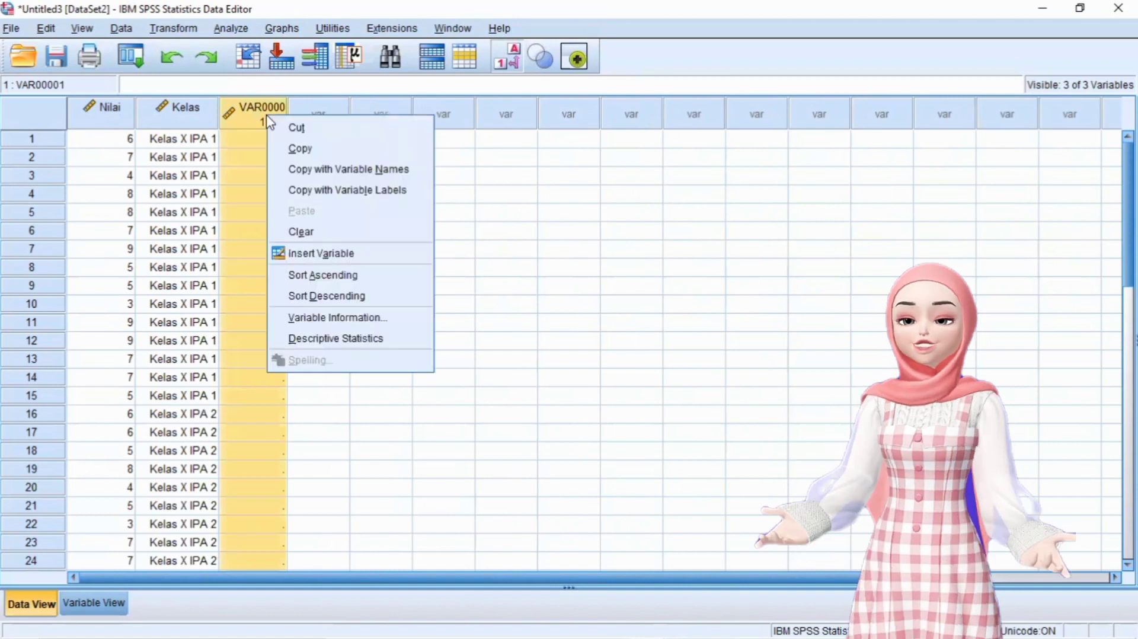
click(300, 231)
click(204, 124)
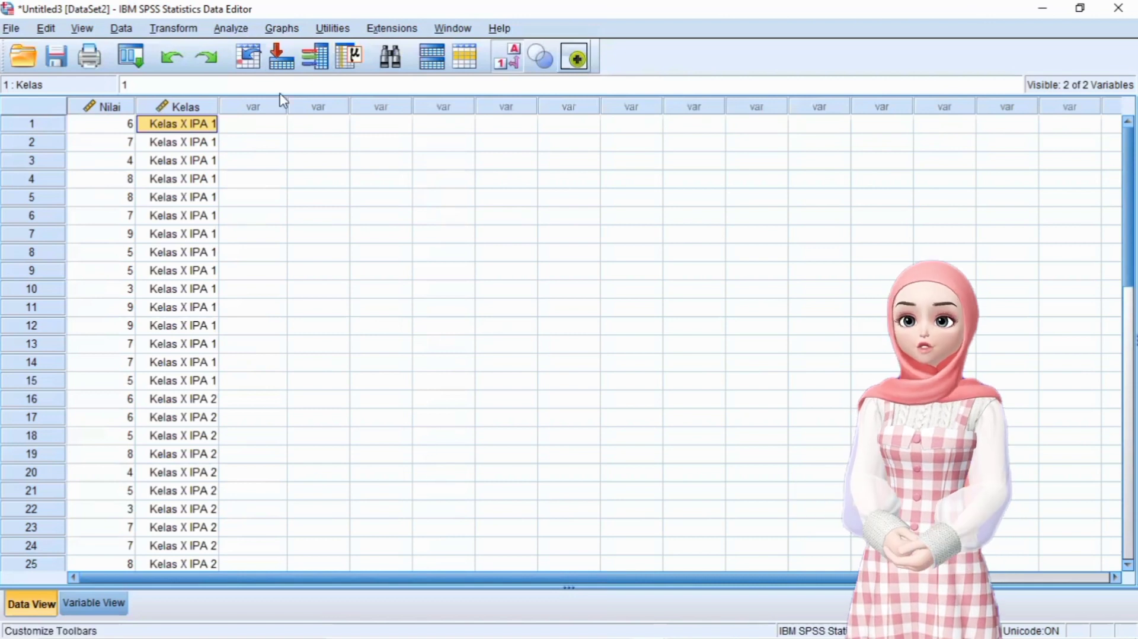
Set up an Independent-Samples T Test with Nilai as the test variable and Kelas as the grouping variable
click(230, 28)
mouse_move(300, 133)
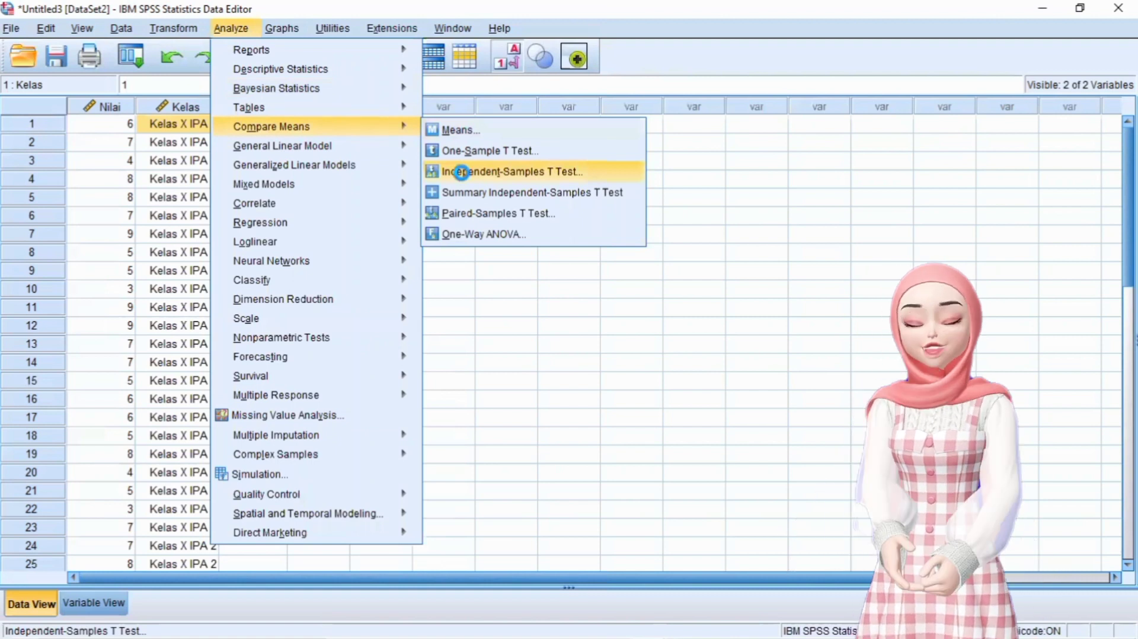
click(466, 173)
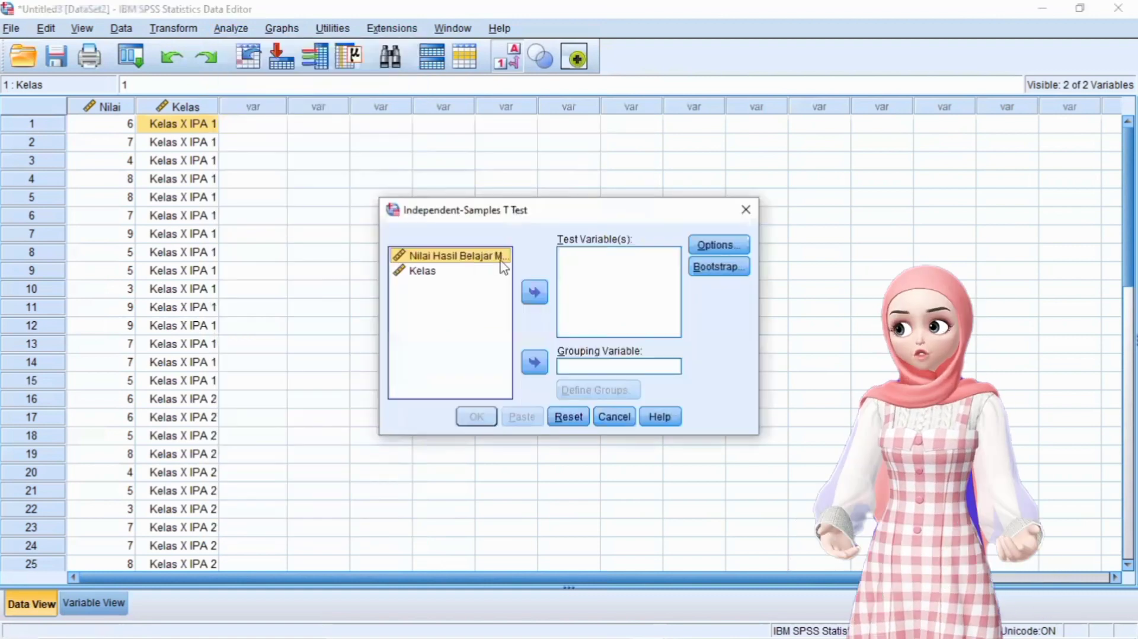
click(535, 293)
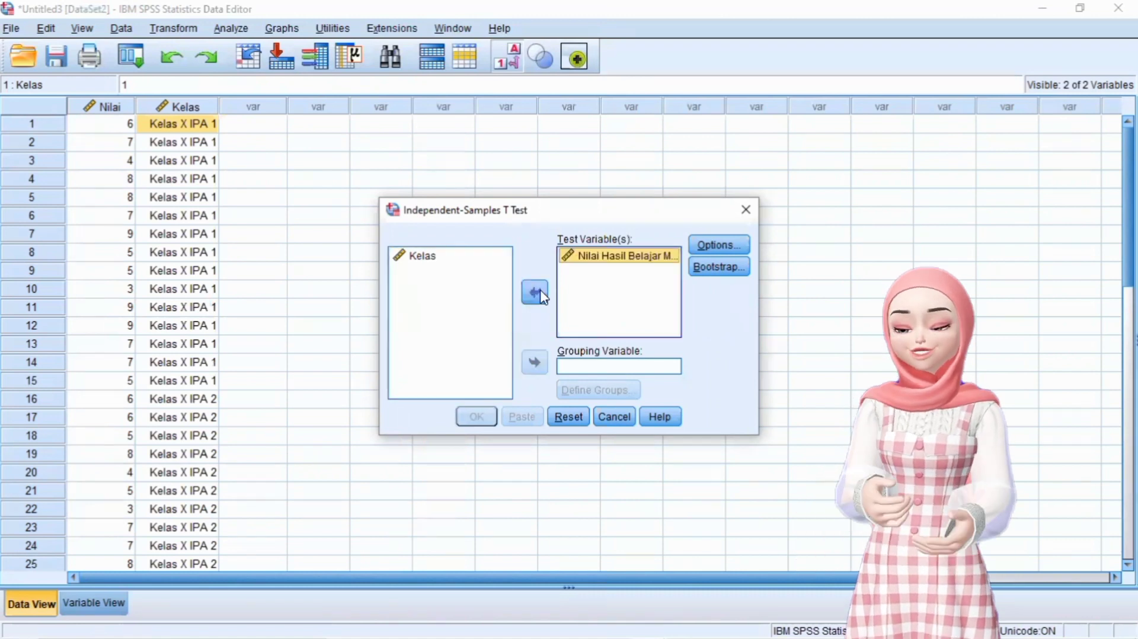
click(422, 257)
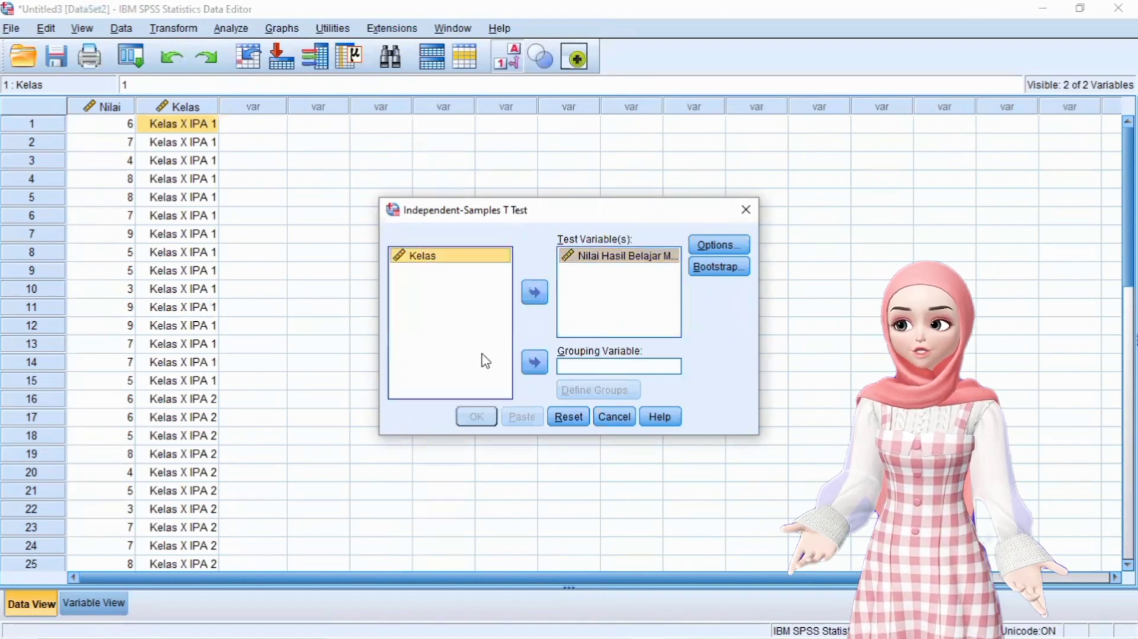
click(535, 371)
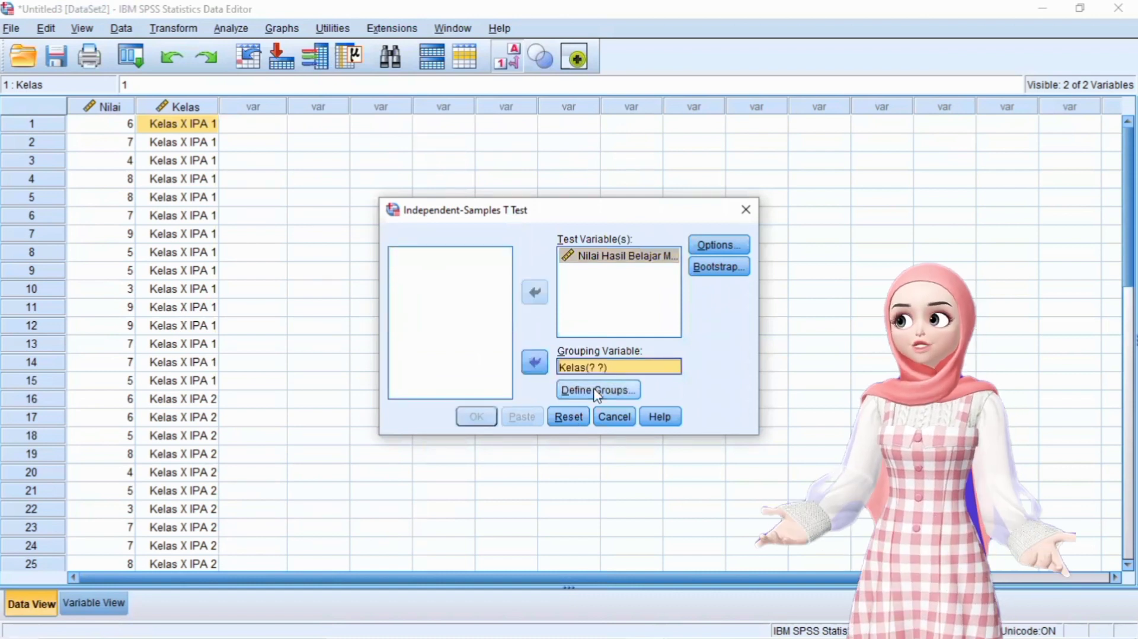
Define the Kelas groups as values 1 and 2, and run the t test
click(597, 391)
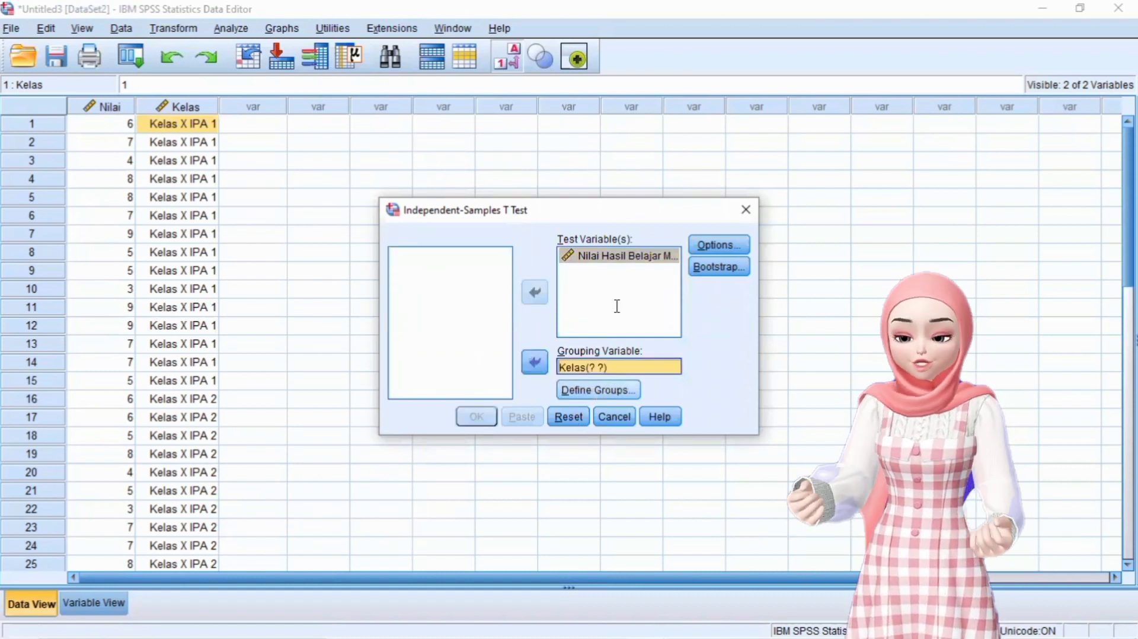
click(615, 301)
text(1)
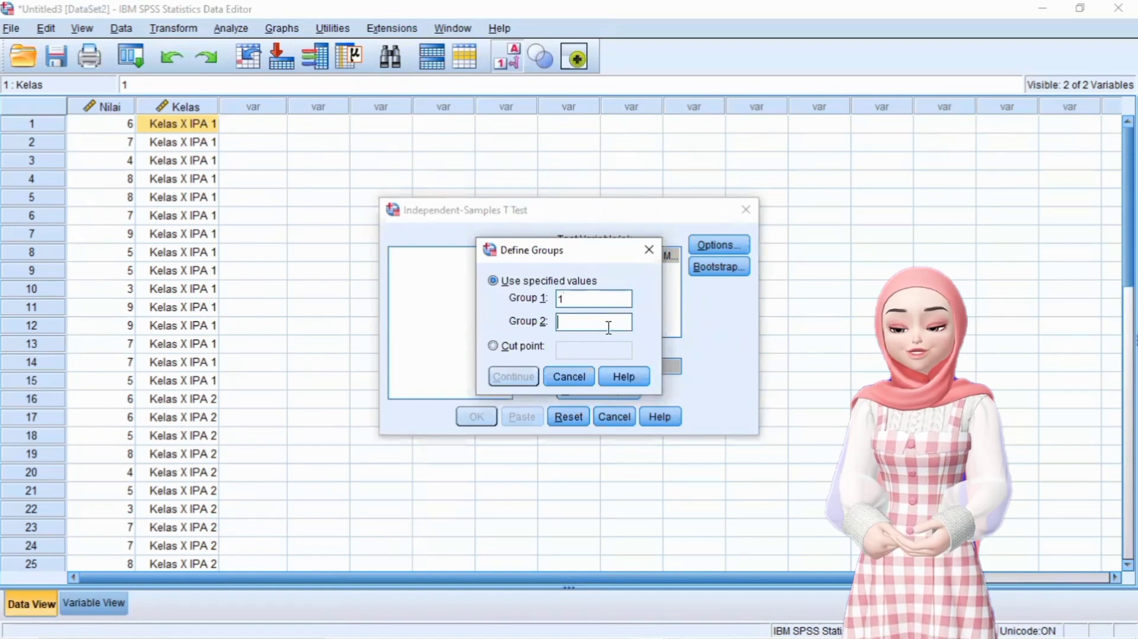
click(608, 327)
text(2)
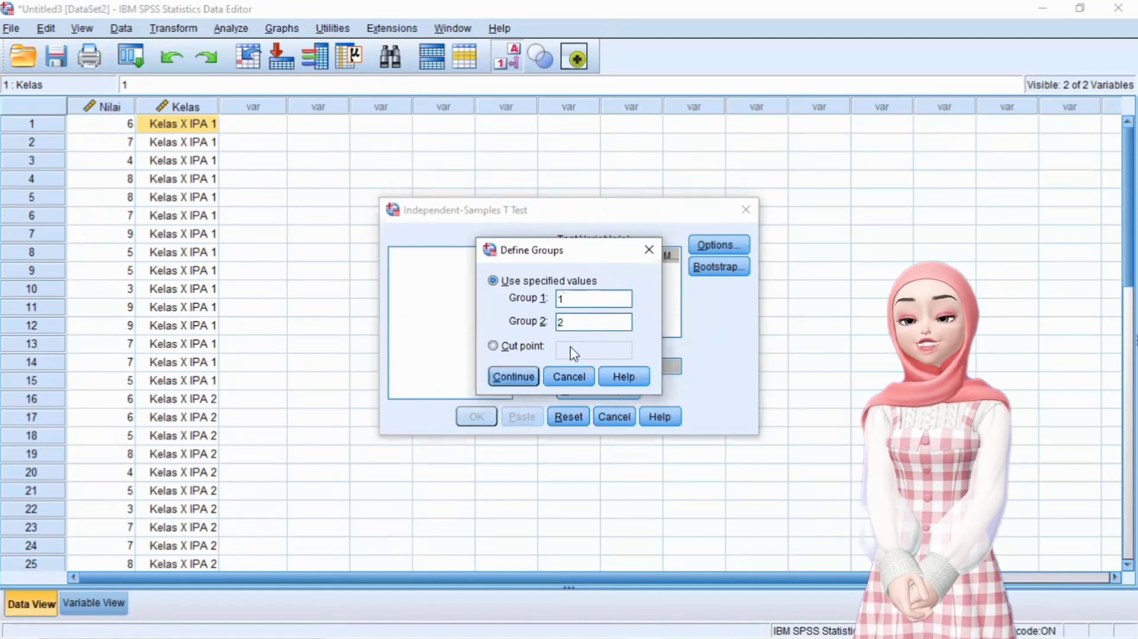
click(513, 377)
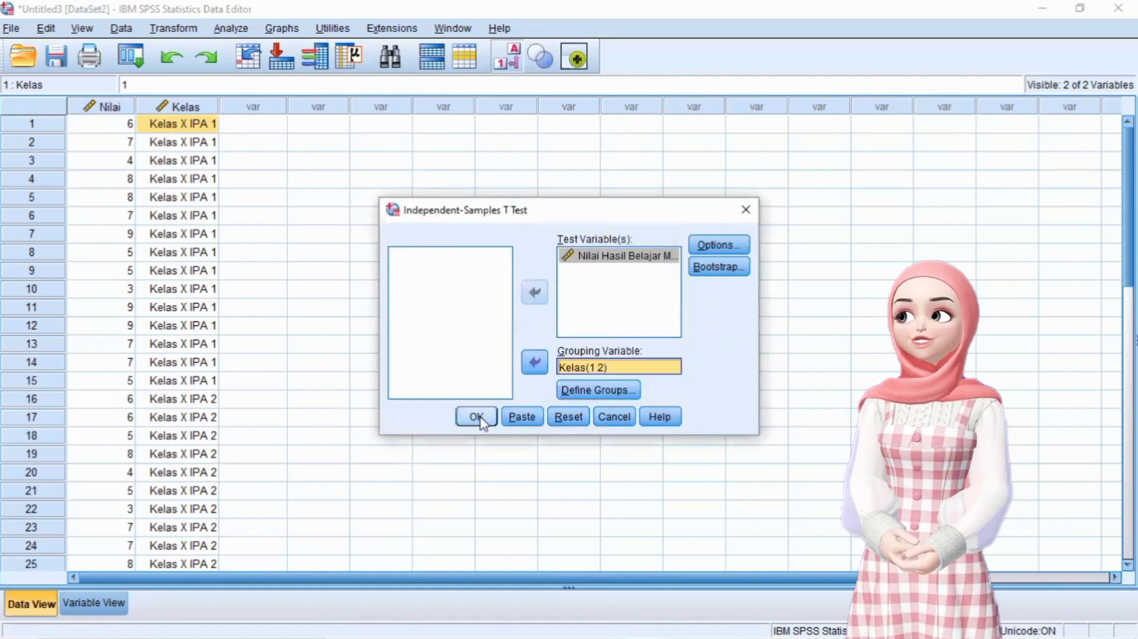
click(477, 417)
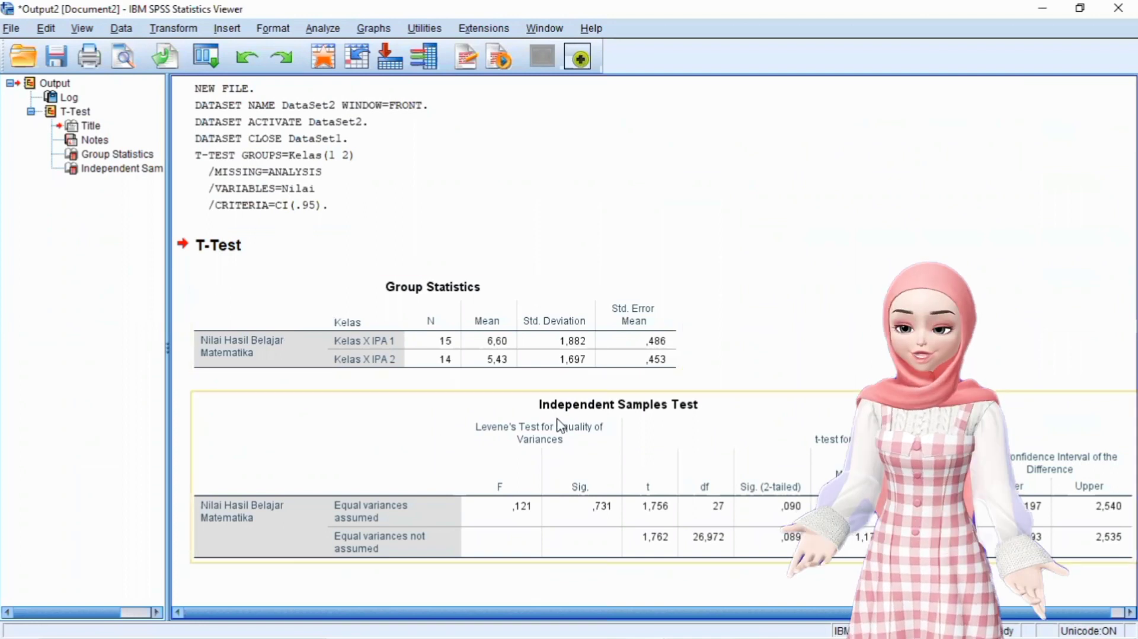
Copy the Independent Samples Test table from the SPSS output
click(504, 422)
right_click(505, 422)
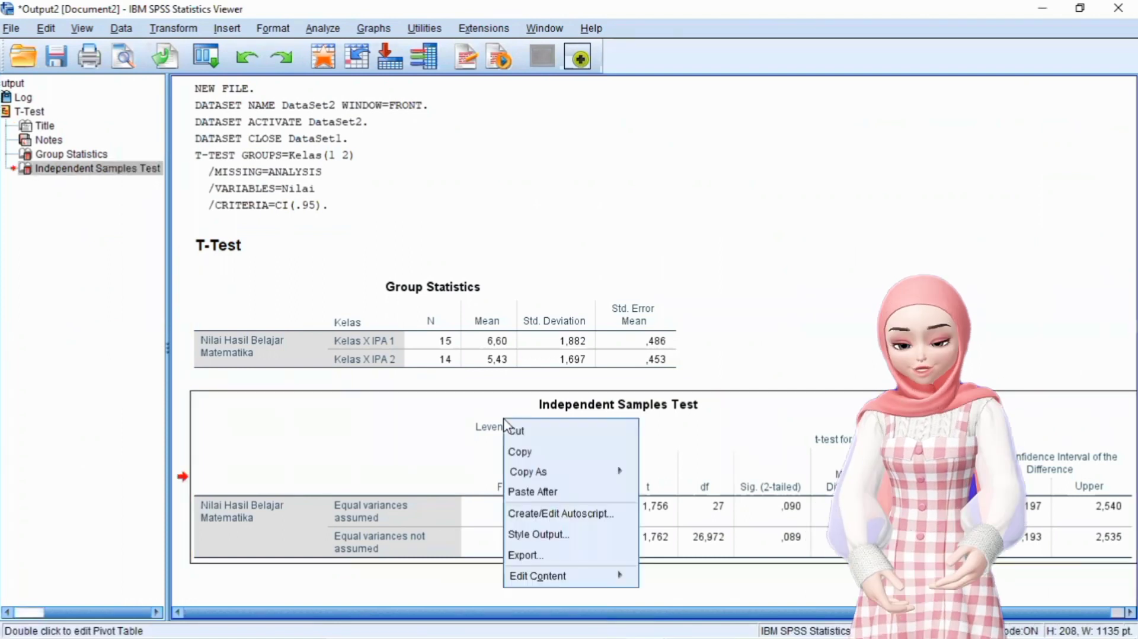
click(520, 452)
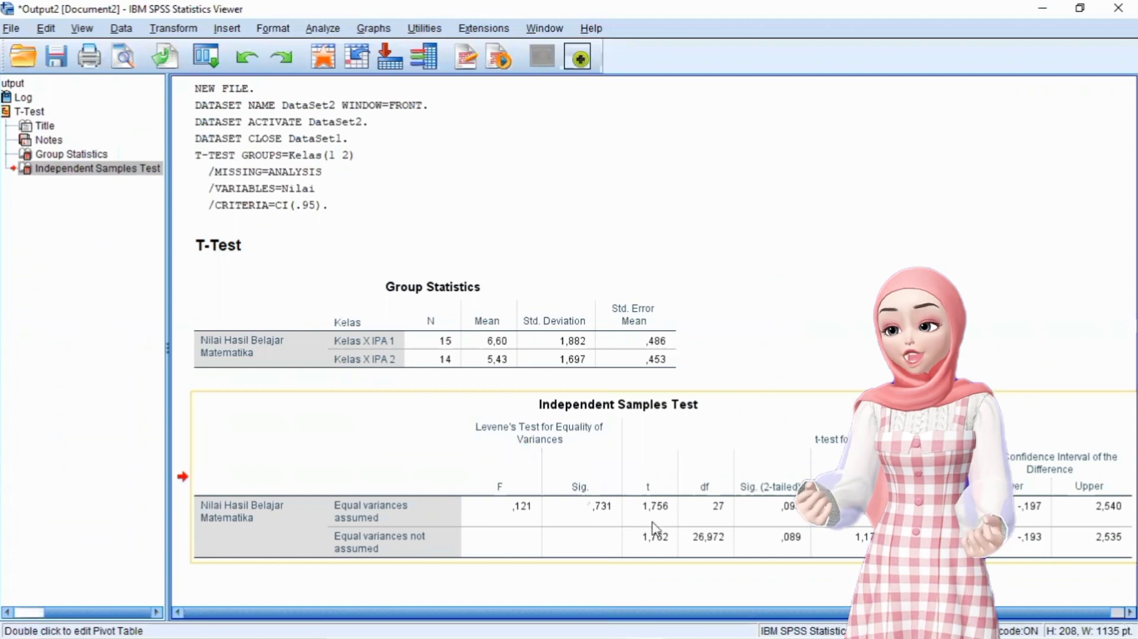
Switch to the Word report and review the Independent Samples Test table, the decision rules for the hypotheses and the conclusion
mouse_move(584, 621)
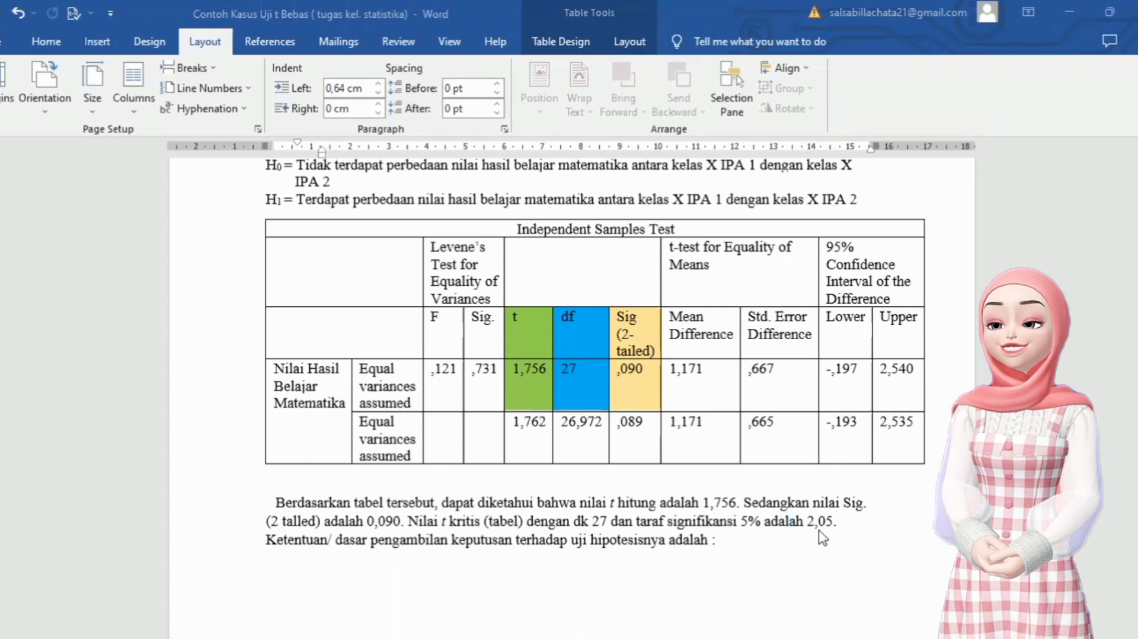
text(.)
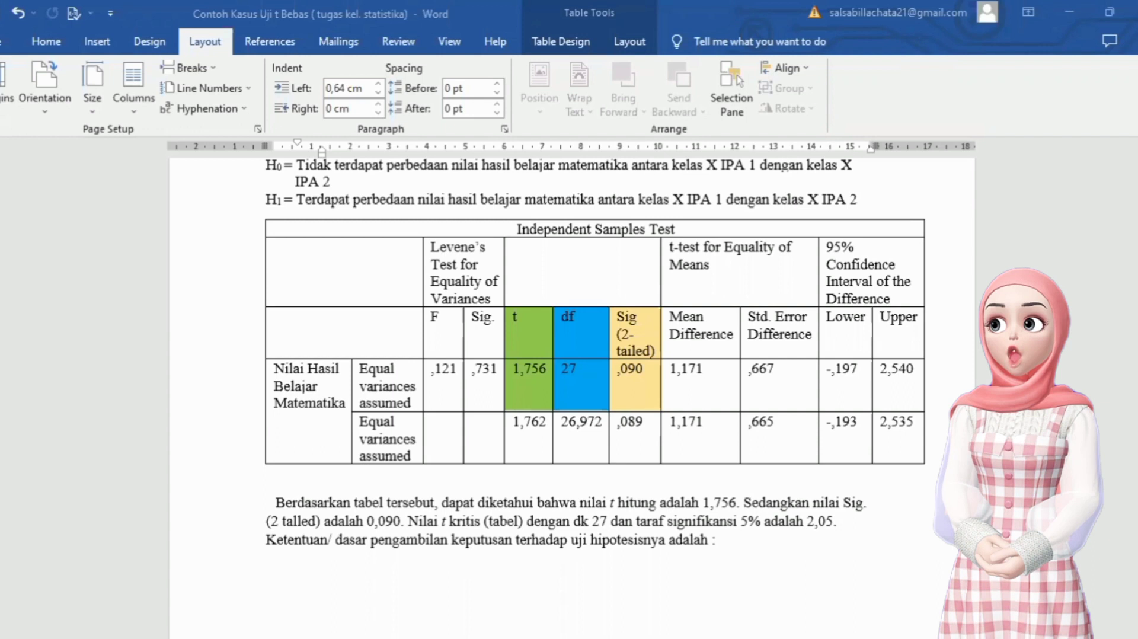
scroll(571, 397, down, 5)
scroll(571, 397, down, 1)
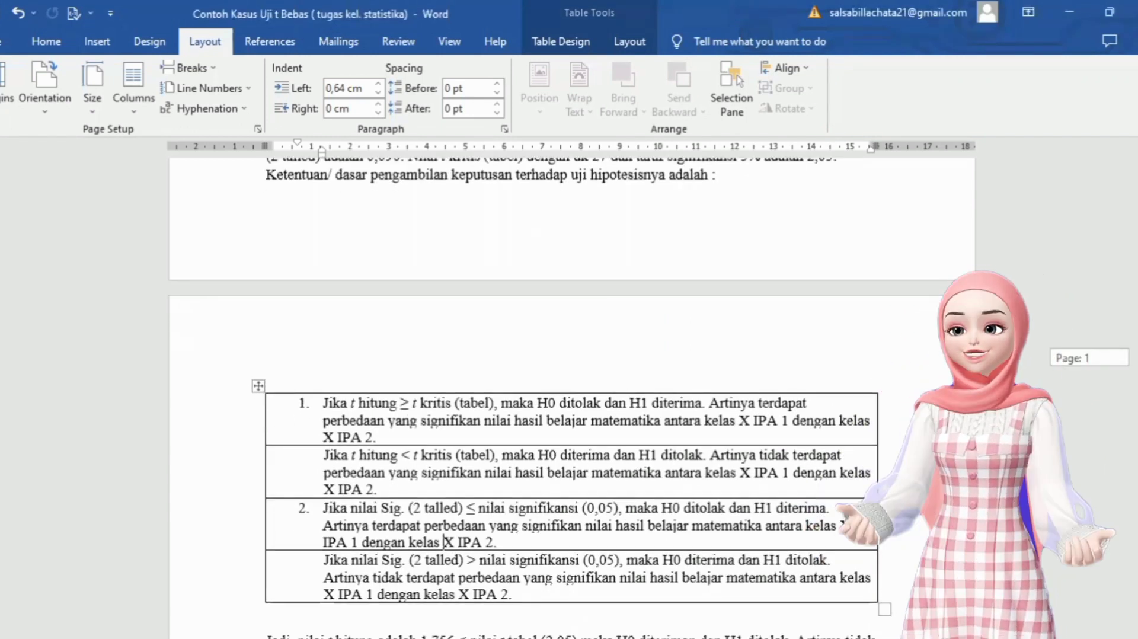
scroll(571, 397, down, 1)
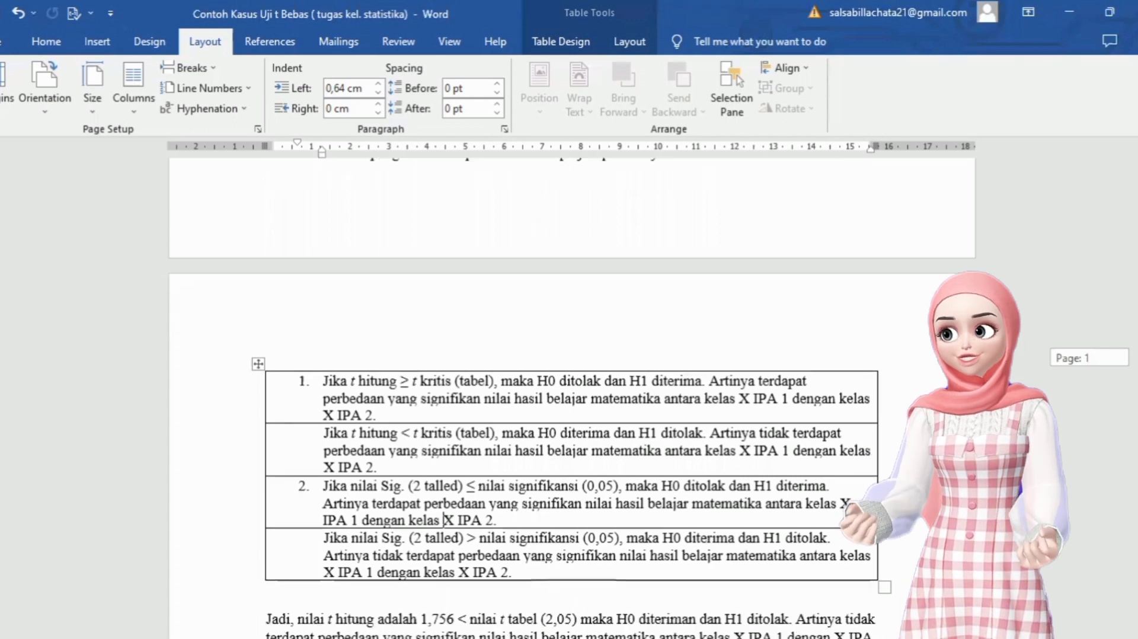
scroll(571, 397, down, 1)
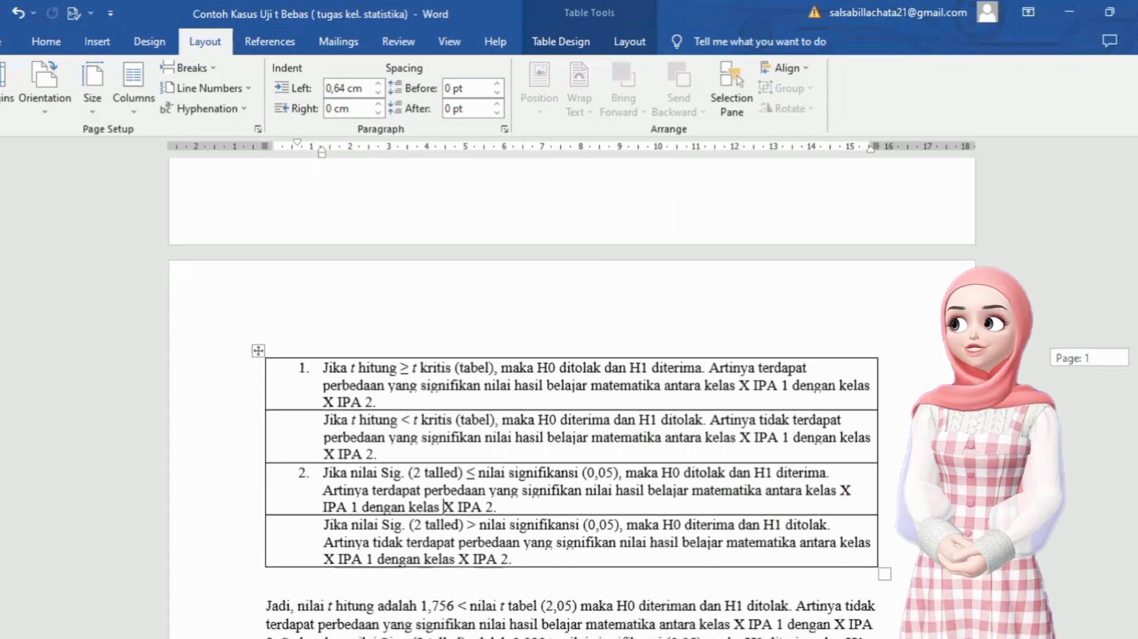
scroll(571, 397, down, 1)
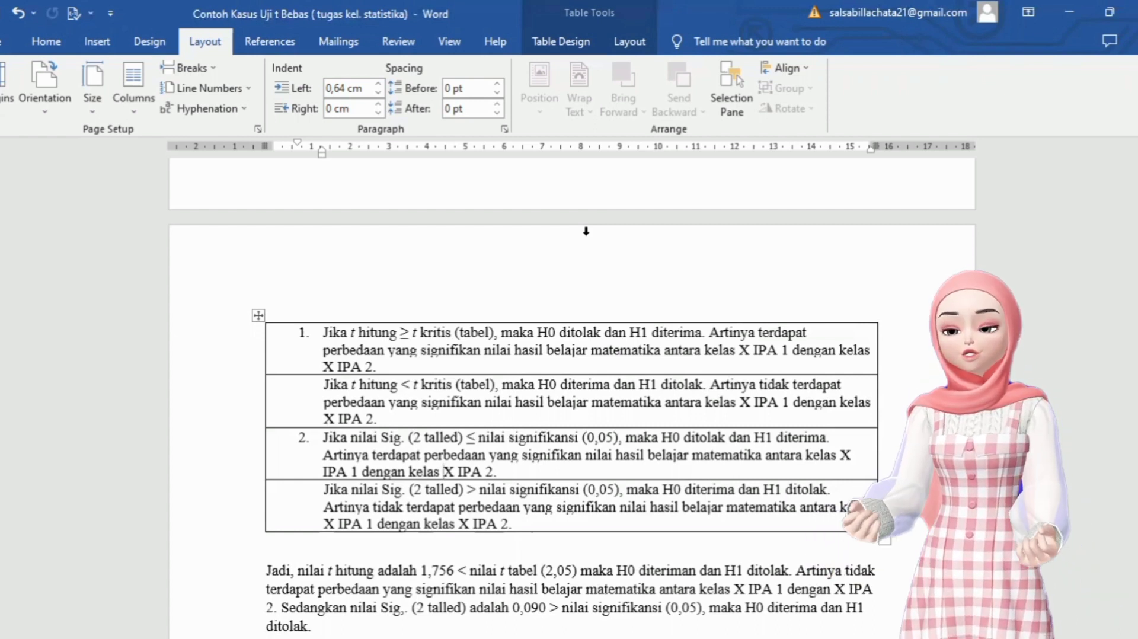
scroll(586, 231, down, 1)
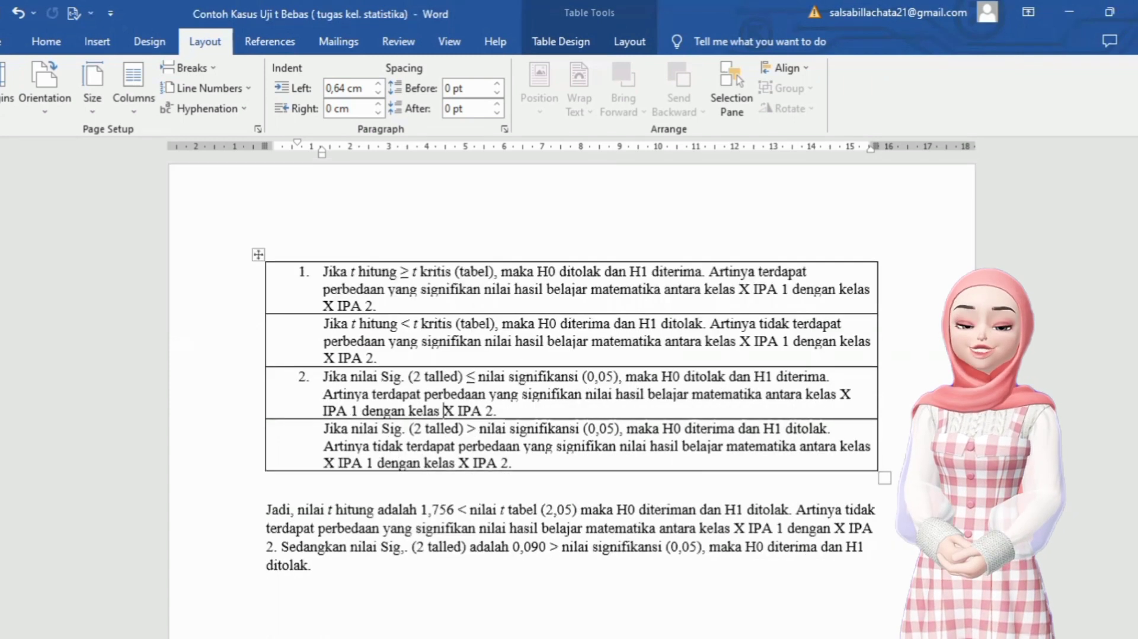